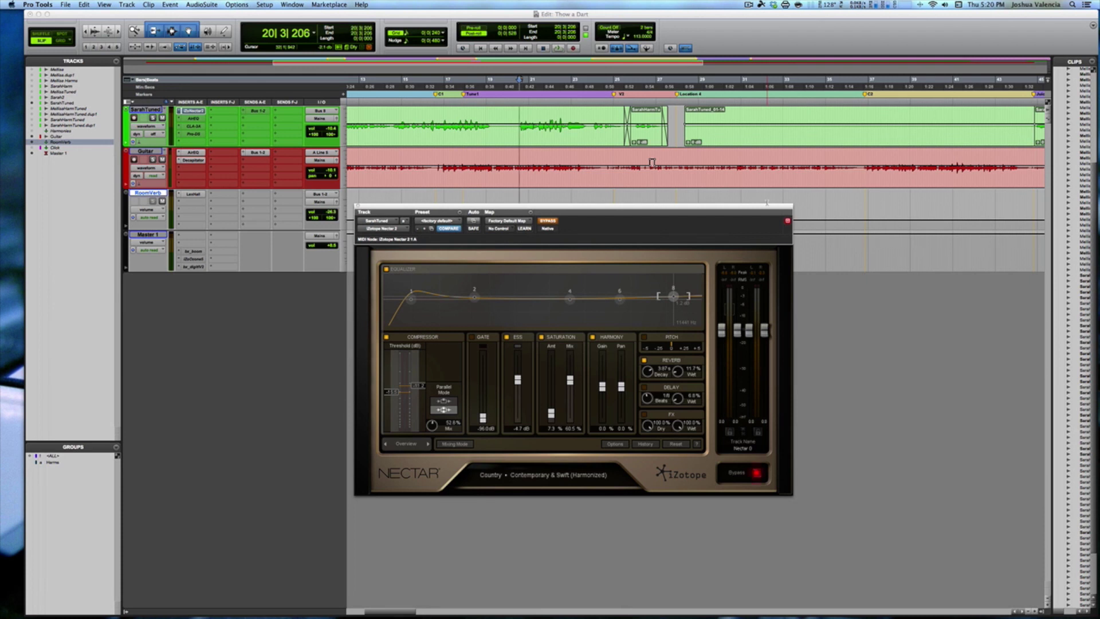
# - Play the vocal passage from the cursor with the Nectar 2 insert bypassed
pyautogui.press('space')
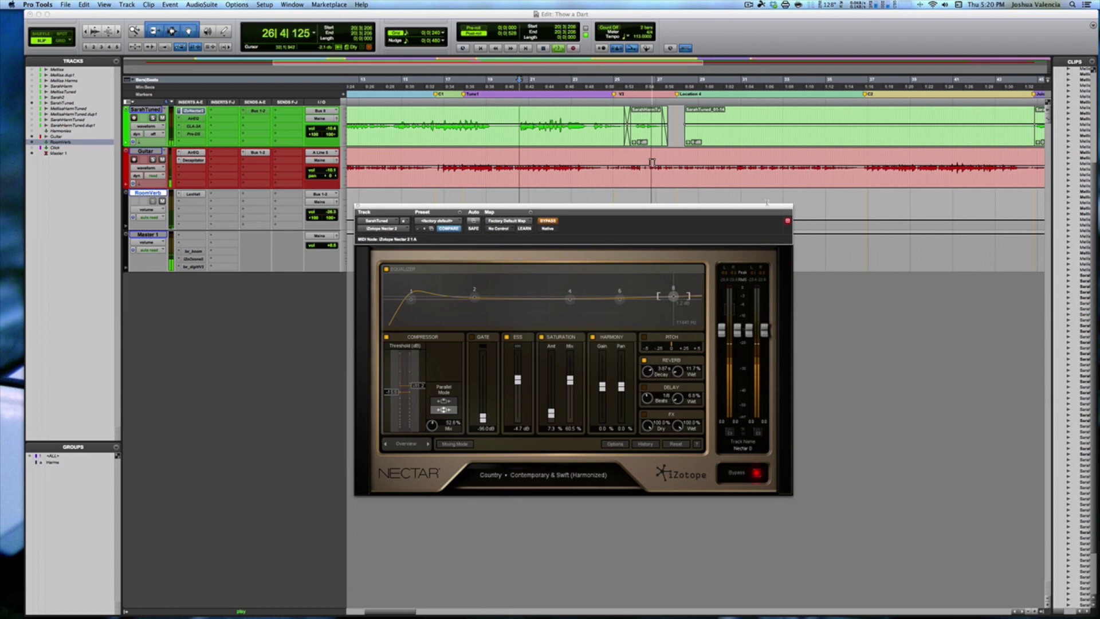
pyautogui.press('space')
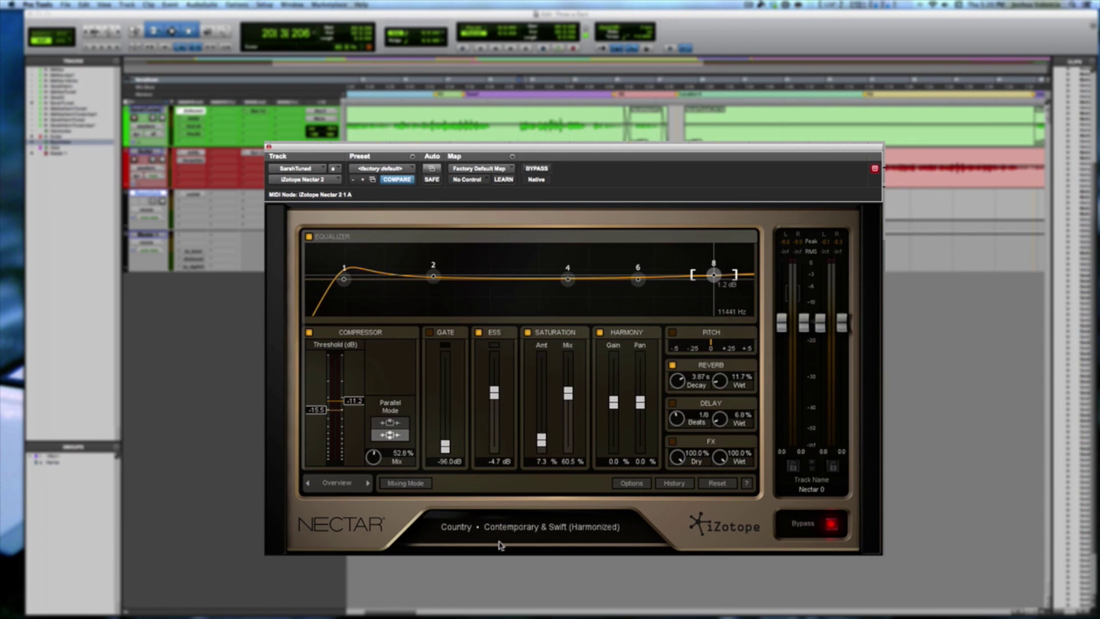
# - Look through the Country folder in Nectar's preset manager, around Contemporary & Swift (Harmonized), and close the manager
pyautogui.click(500, 543)
pyautogui.moveTo(632, 358)
pyautogui.mouseDown()
pyautogui.moveTo(632, 328)
pyautogui.moveTo(632, 363)
pyautogui.mouseUp()
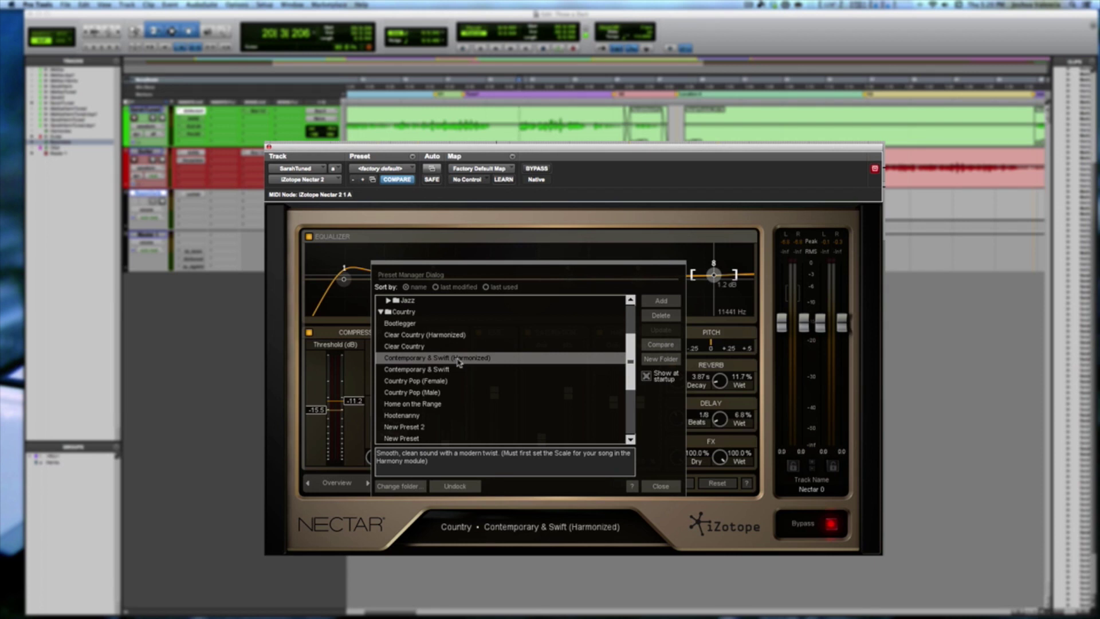
pyautogui.click(668, 485)
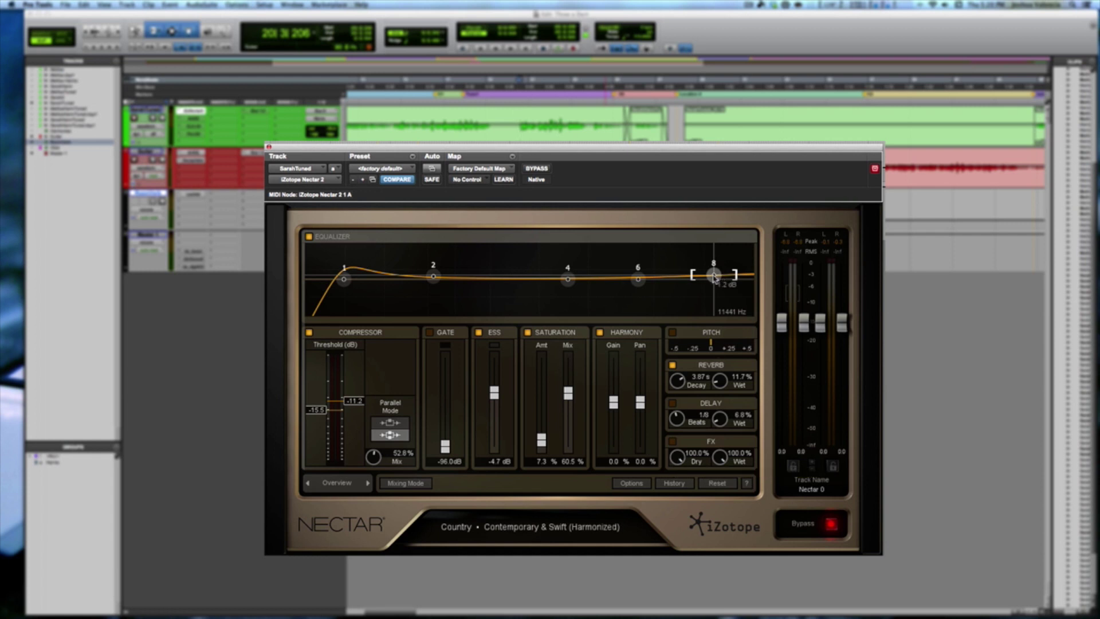
# - During playback, boost EQ band 8 by about 3 dB and make it a Bell filter centred at about 10.3 kHz
pyautogui.press('space')
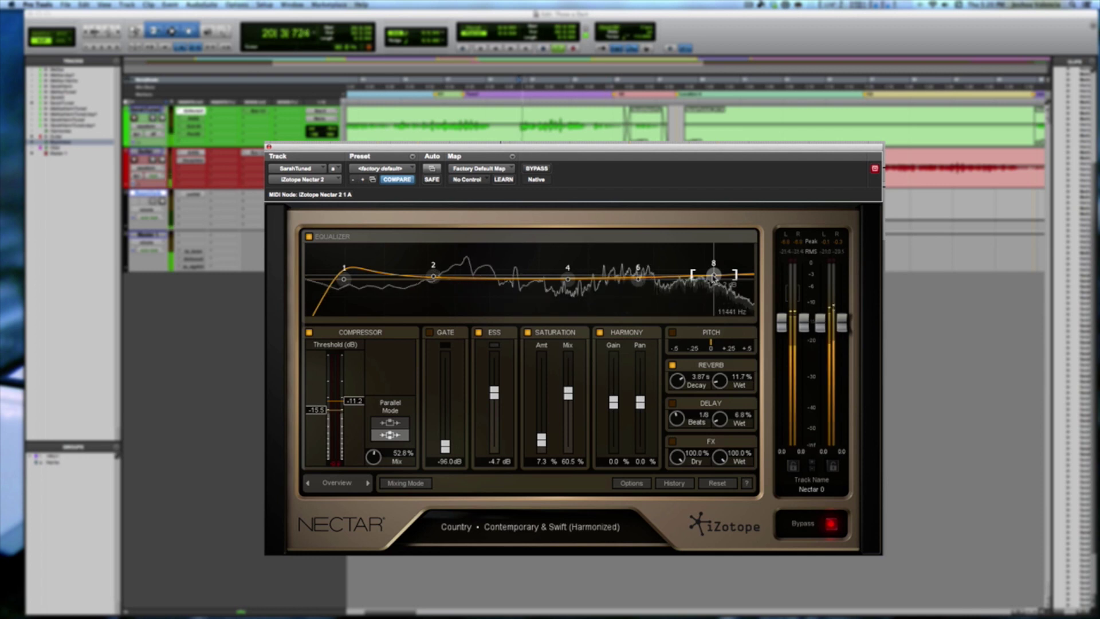
pyautogui.moveTo(713, 278); pyautogui.dragTo(714, 266)
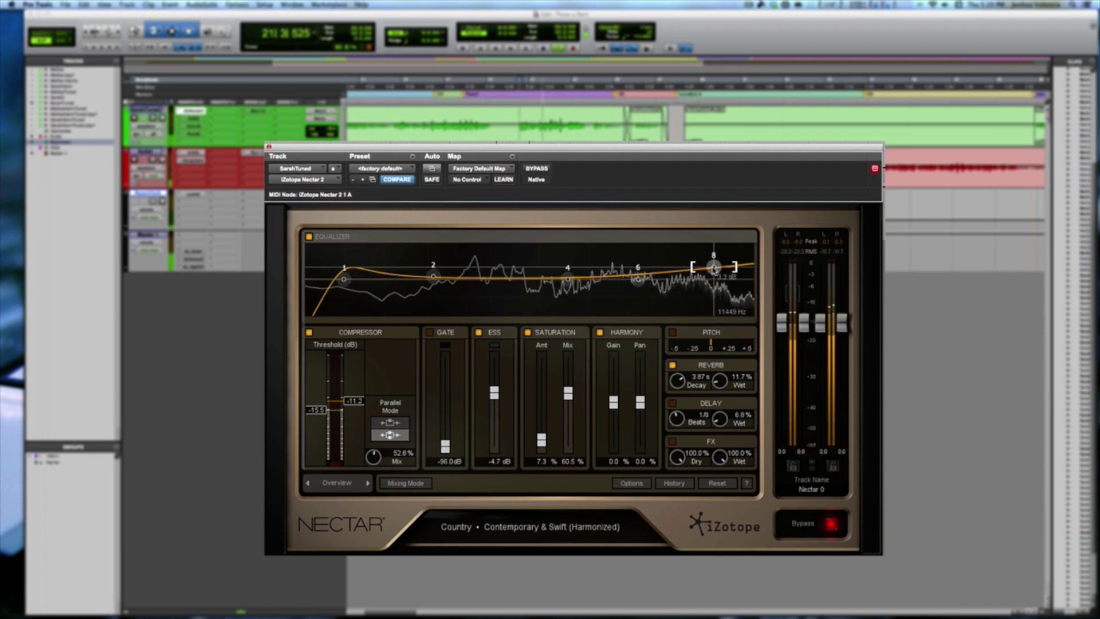
pyautogui.rightClick(713, 267)
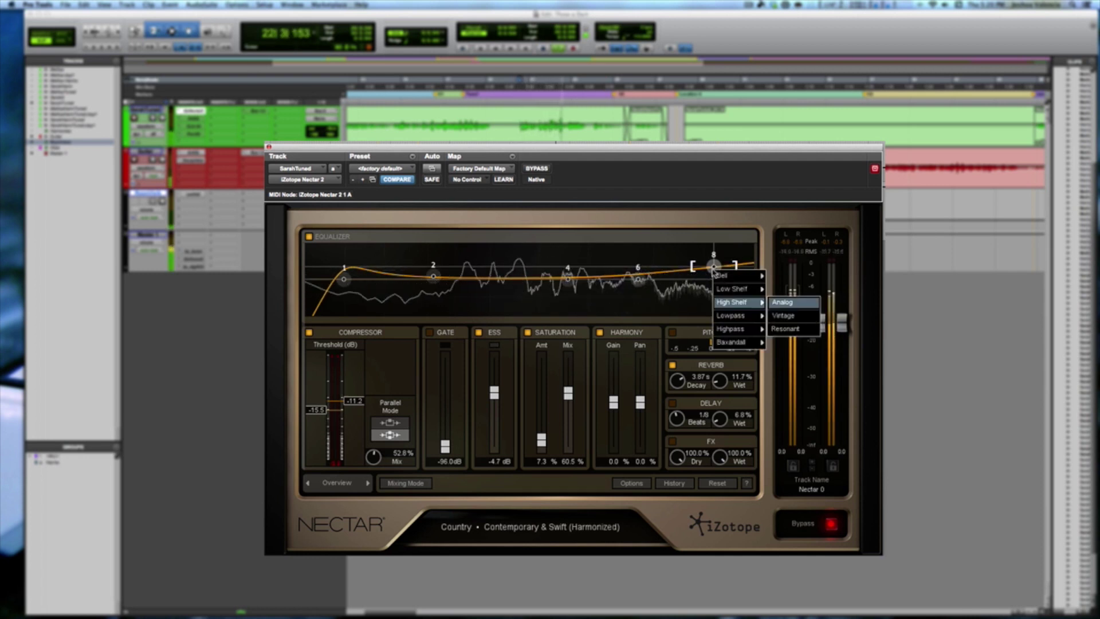
pyautogui.moveTo(729, 278)
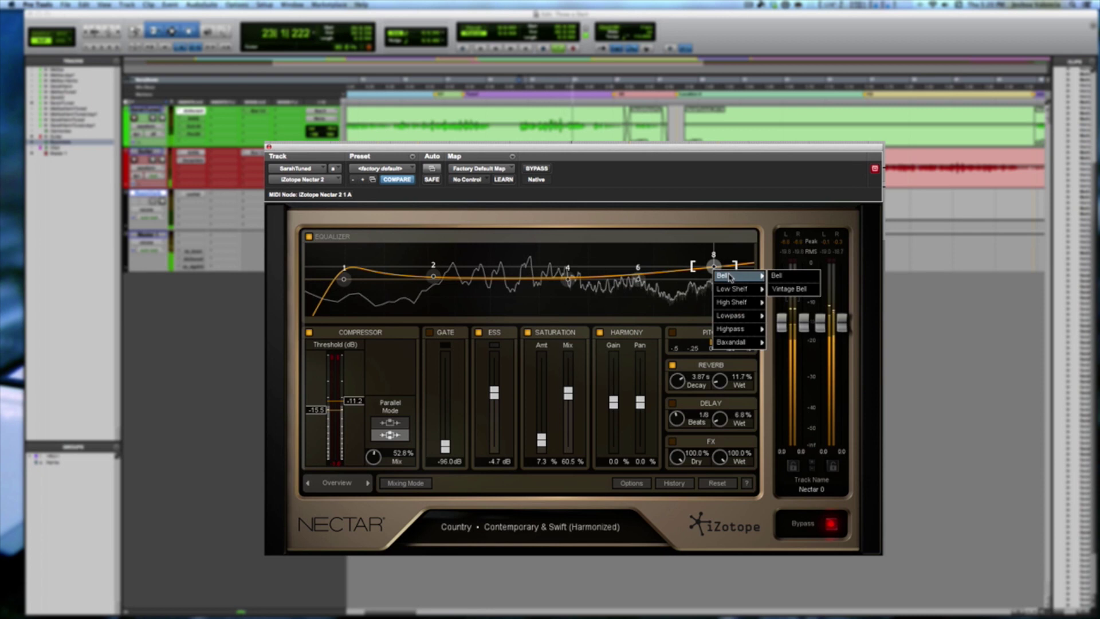
pyautogui.click(788, 279)
pyautogui.moveTo(714, 267)
pyautogui.mouseDown()
pyautogui.moveTo(739, 270)
pyautogui.moveTo(707, 268)
pyautogui.mouseUp()
# - Move EQ band 6 above band 8 to about 14.7 kHz, make it a high shelf, and boost it by about 2.3 dB
pyautogui.moveTo(639, 279); pyautogui.dragTo(731, 276)
pyautogui.rightClick(731, 276)
pyautogui.moveTo(751, 296)
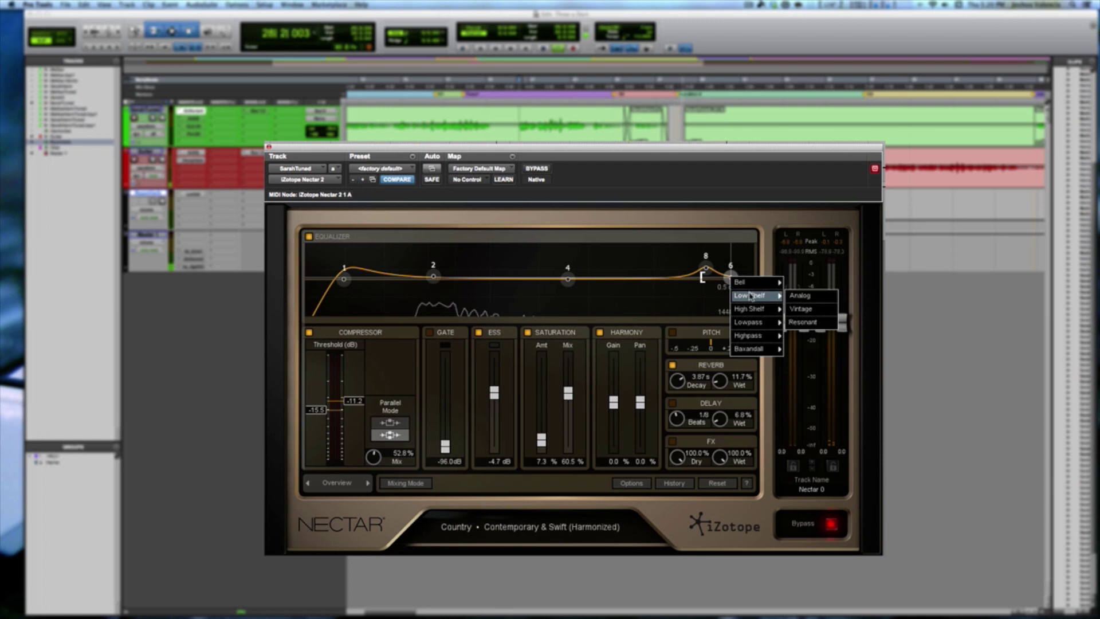
pyautogui.click(795, 310)
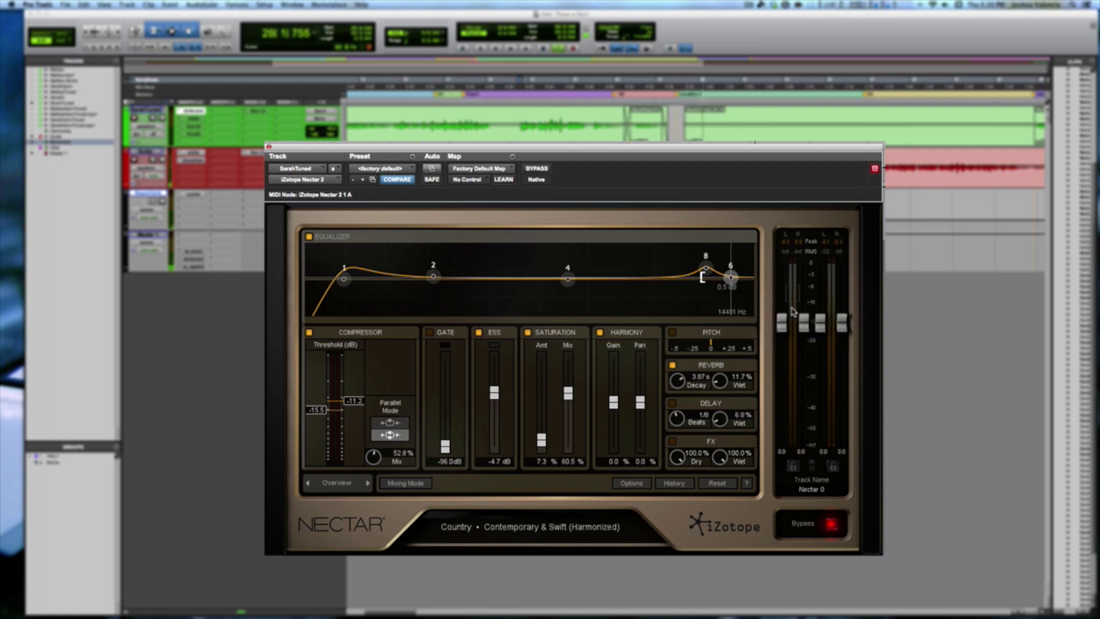
pyautogui.moveTo(731, 275); pyautogui.dragTo(732, 273)
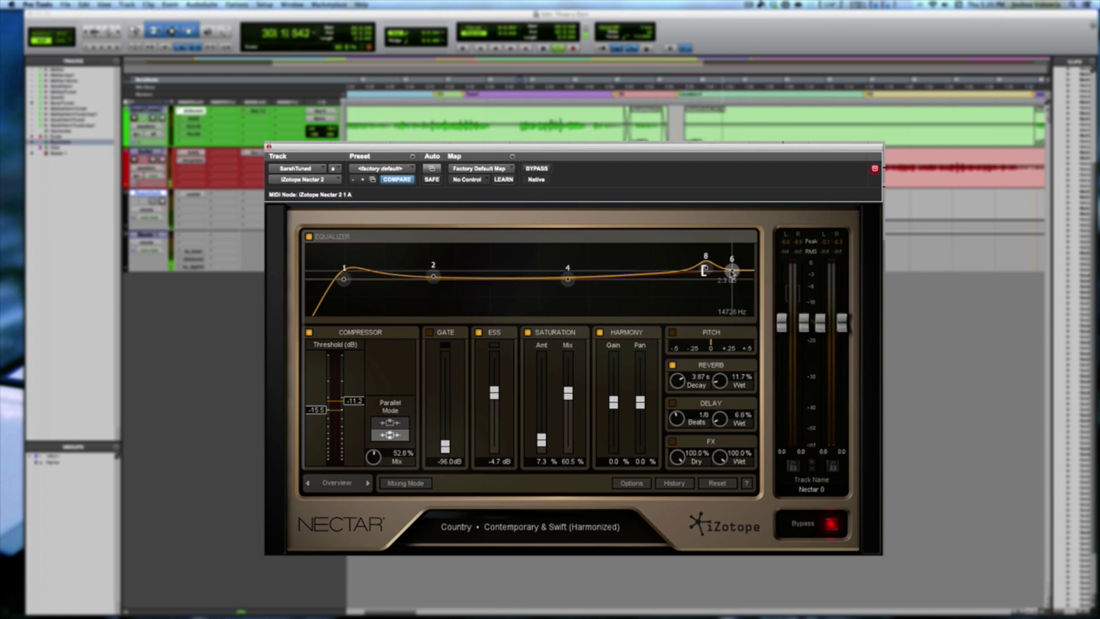
# - Select EQ band 8, play the vocal, and raise the cutoff of low-cut band 1 to just below band 2
pyautogui.click(706, 269)
pyautogui.press('space')
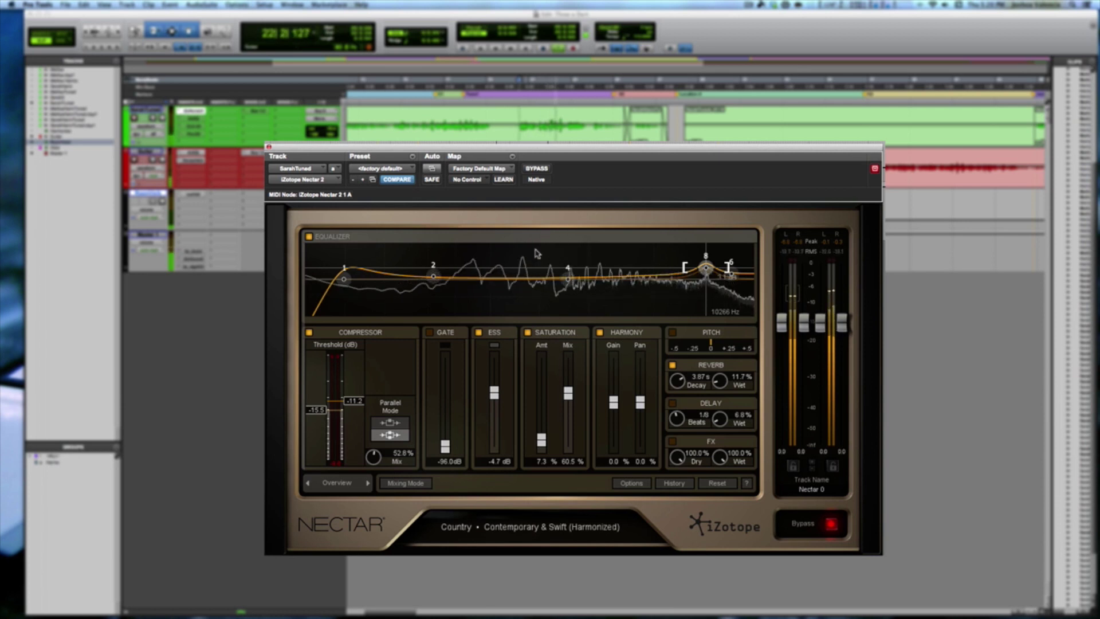
pyautogui.moveTo(352, 280); pyautogui.dragTo(418, 280)
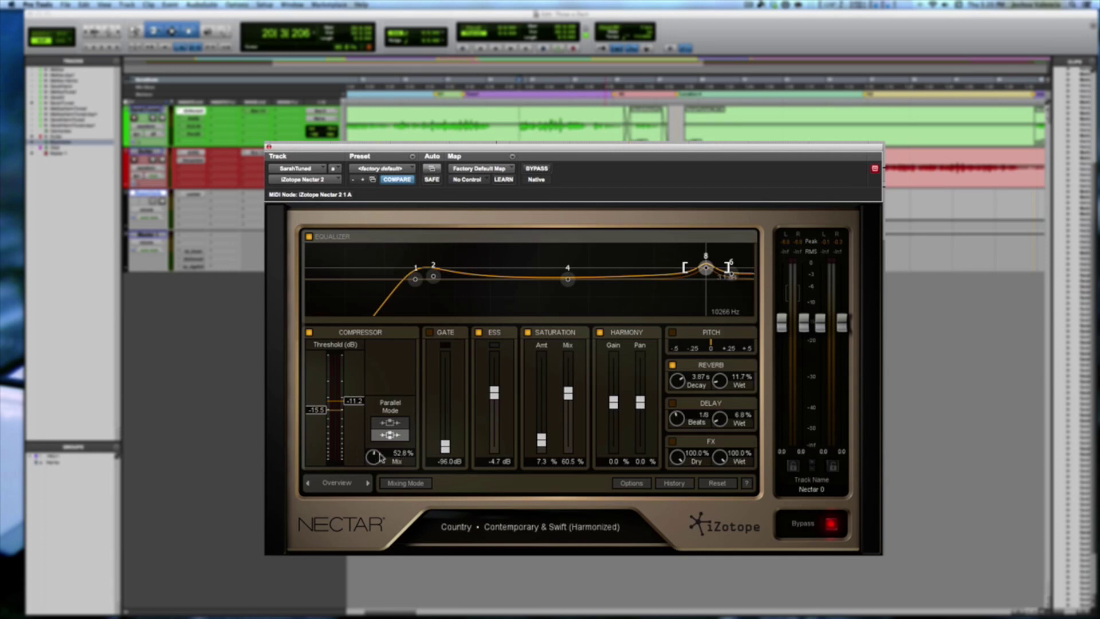
# - Lower the Reverb module's Wet amount to 7.7% while playing the vocal, and stop playback
pyautogui.moveTo(381, 456)
pyautogui.press('space')
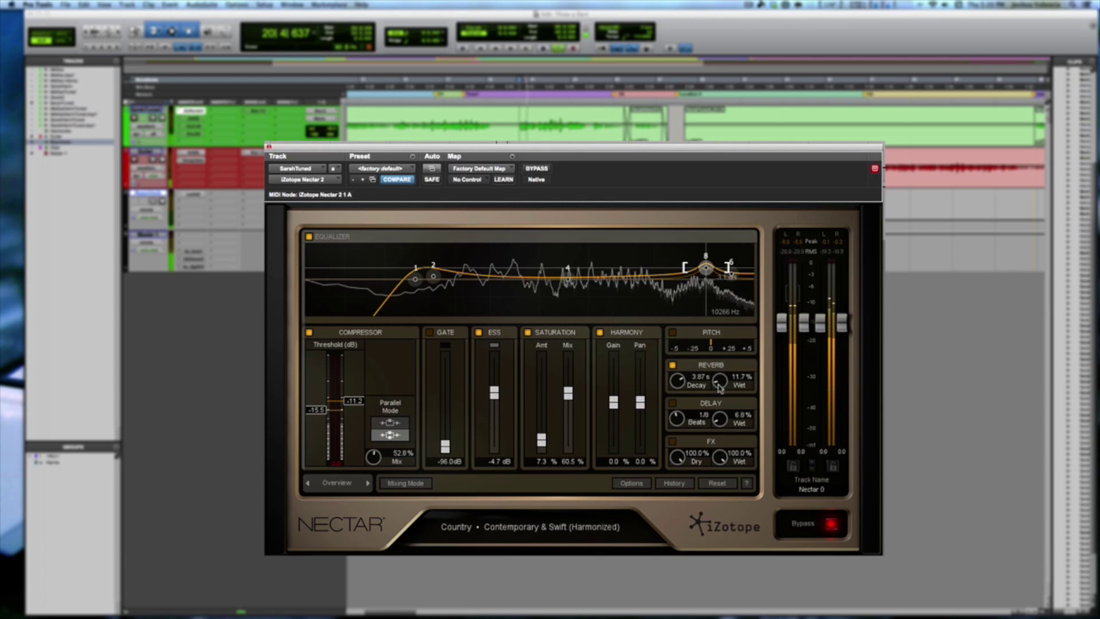
pyautogui.moveTo(720, 385); pyautogui.dragTo(720, 388)
pyautogui.scroll(-2, 720, 389)
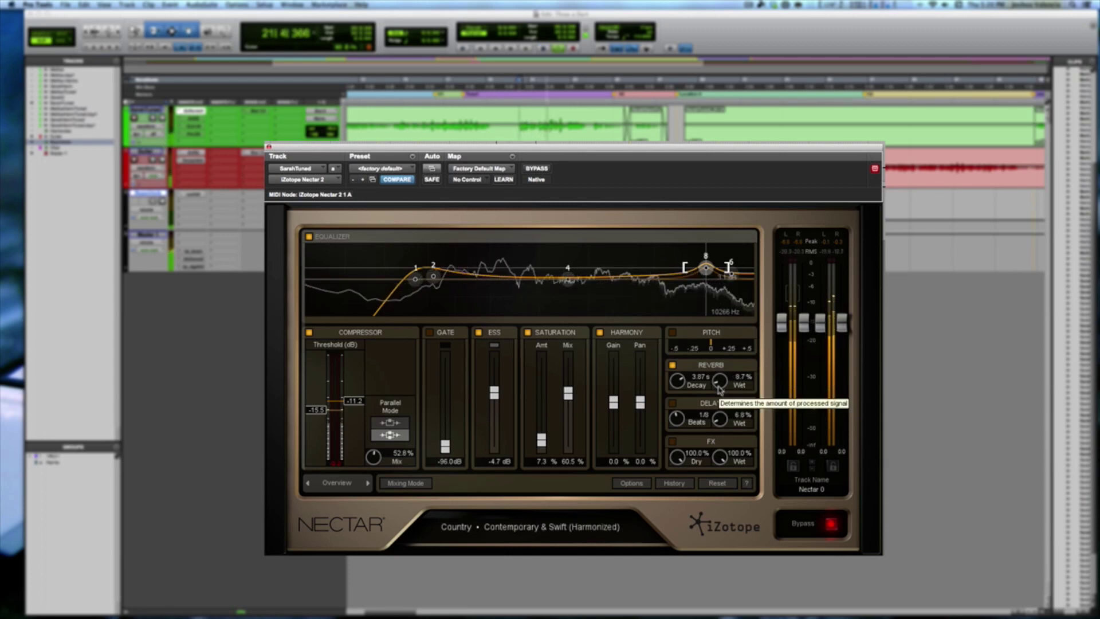
pyautogui.scroll(-1, 720, 389)
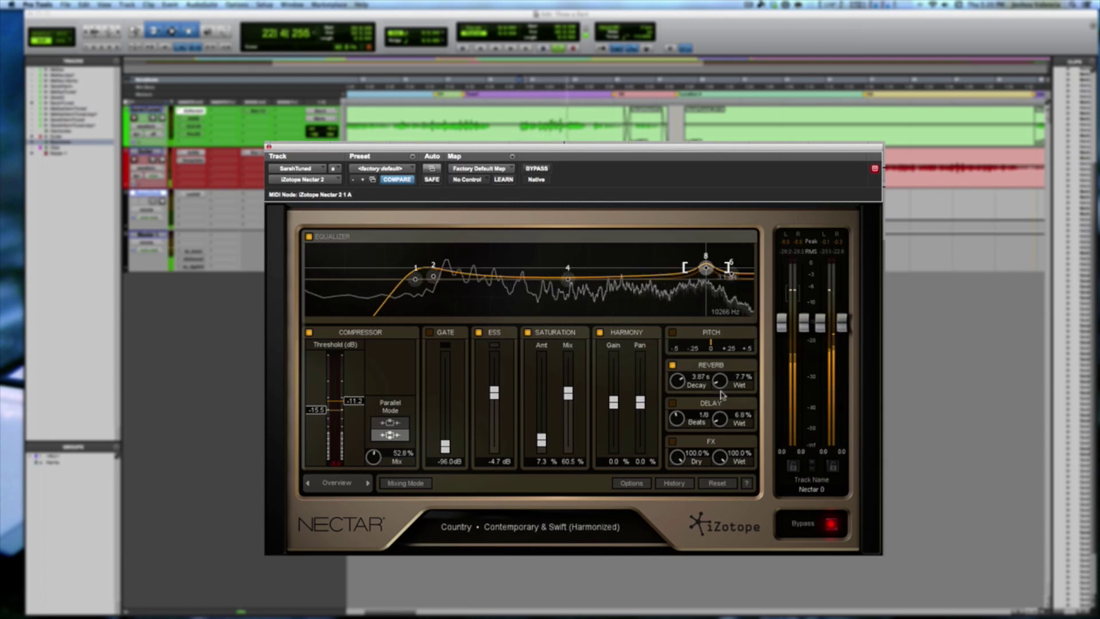
pyautogui.press('space')
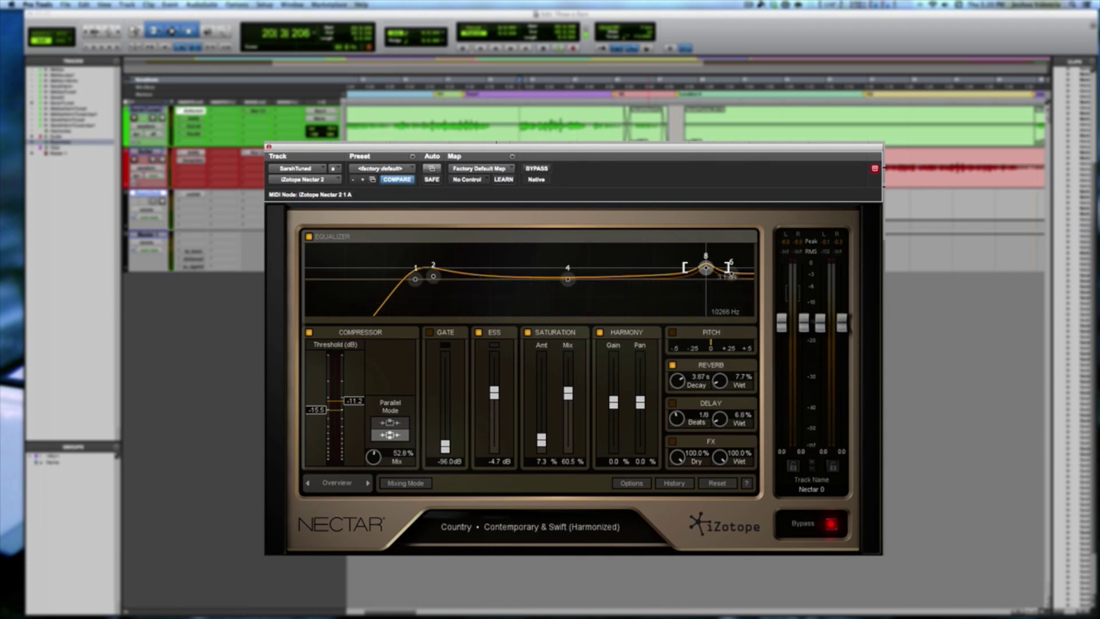
# - Switch Nectar to the Advanced view and examine the settings of the Pitch and FX modules
pyautogui.click(346, 487)
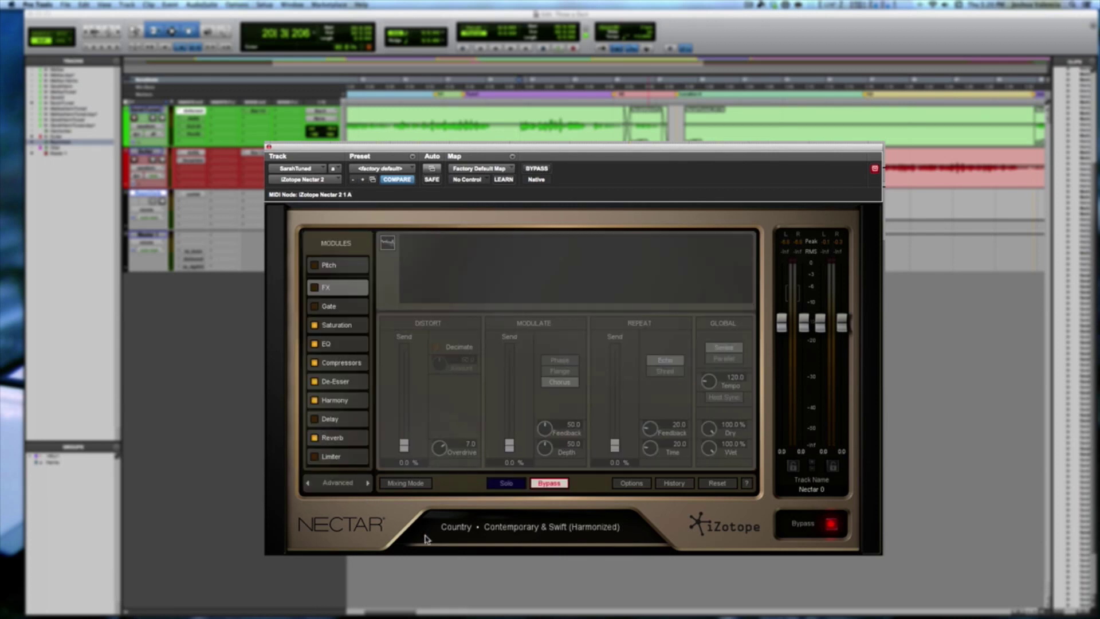
pyautogui.click(344, 265)
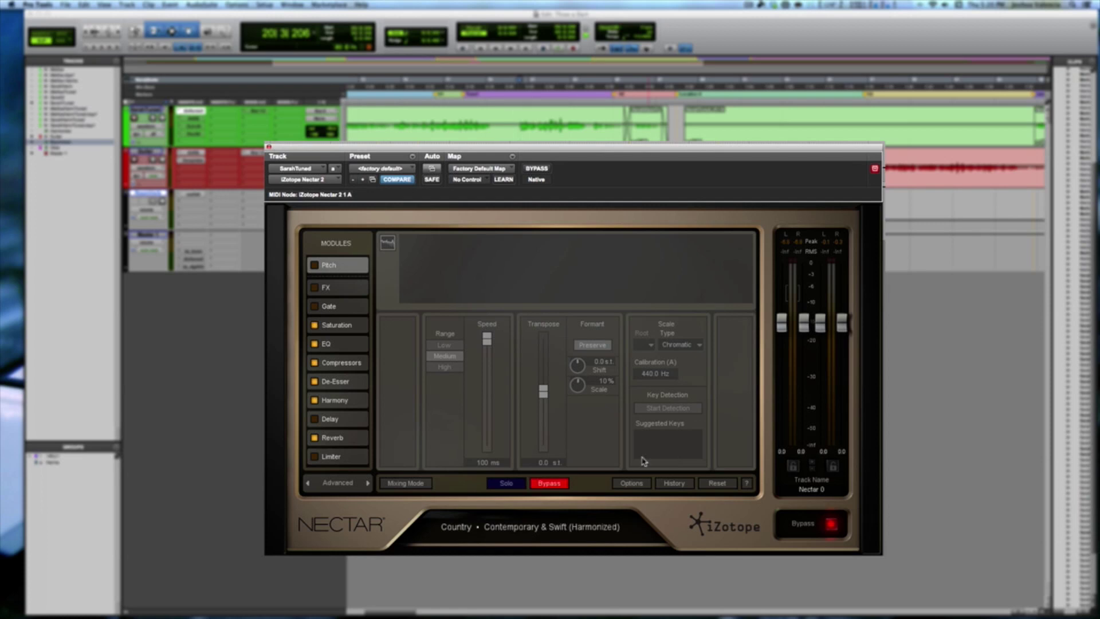
pyautogui.click(336, 292)
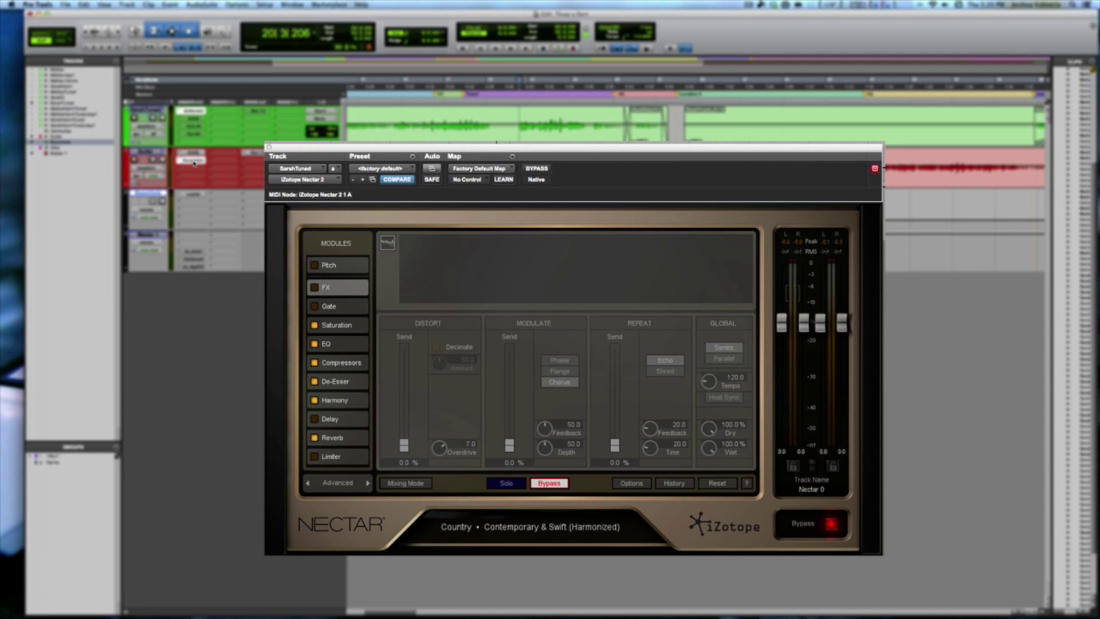
# - Show the Guitar track's Decapitator insert briefly, close it, and display Nectar's Gate module
pyautogui.click(194, 163)
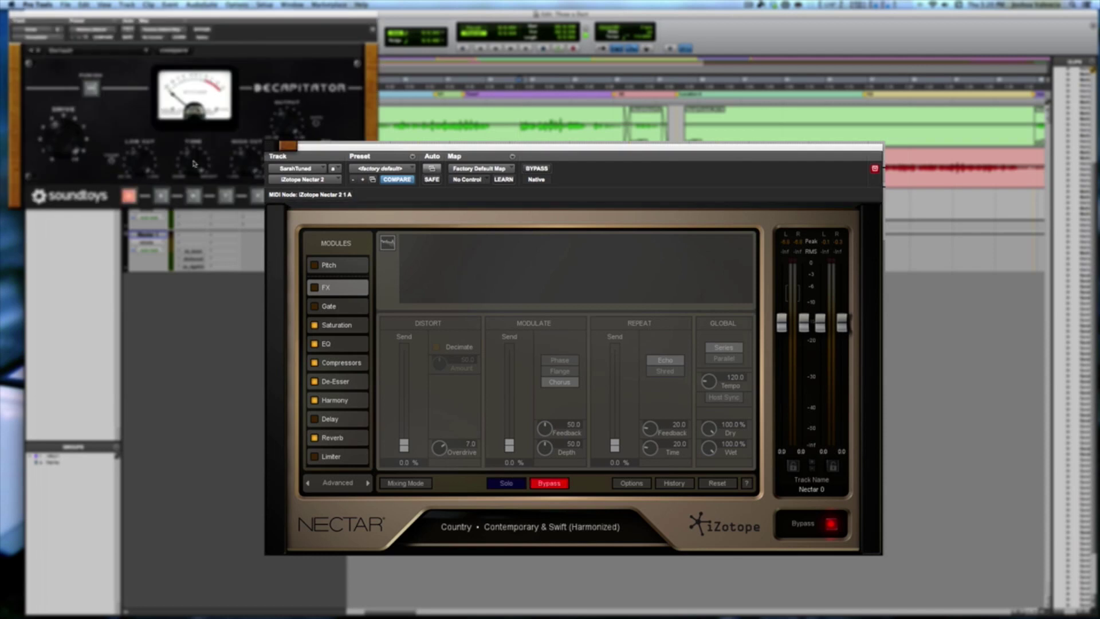
pyautogui.click(16, 14)
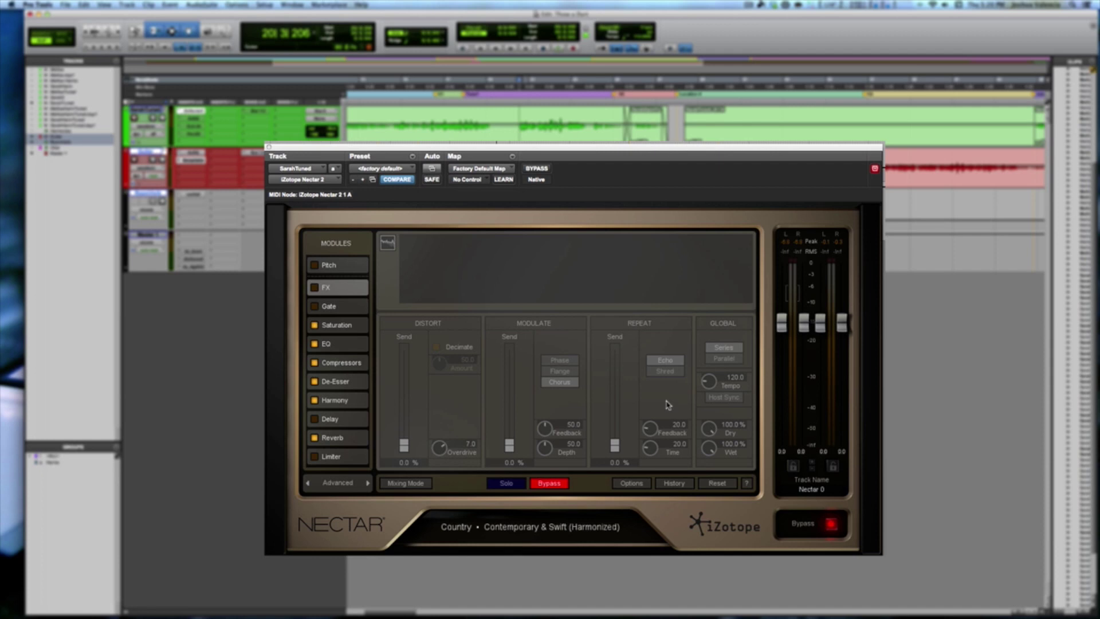
pyautogui.click(335, 308)
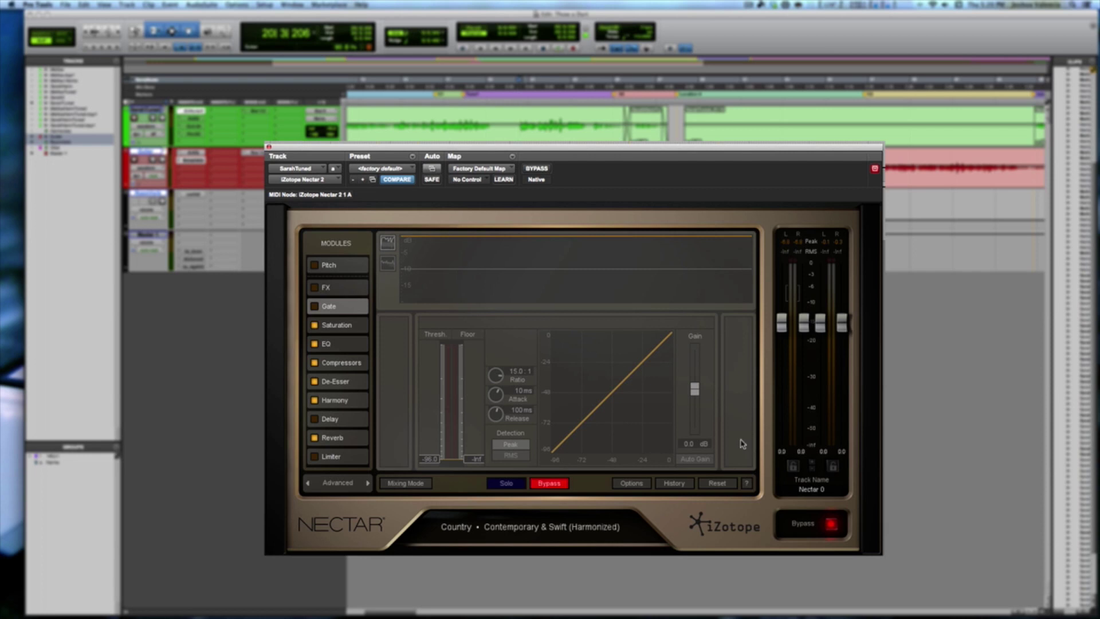
# - In the Saturation module, raise both Amount and Mix to 100% while playing the vocal
pyautogui.click(335, 325)
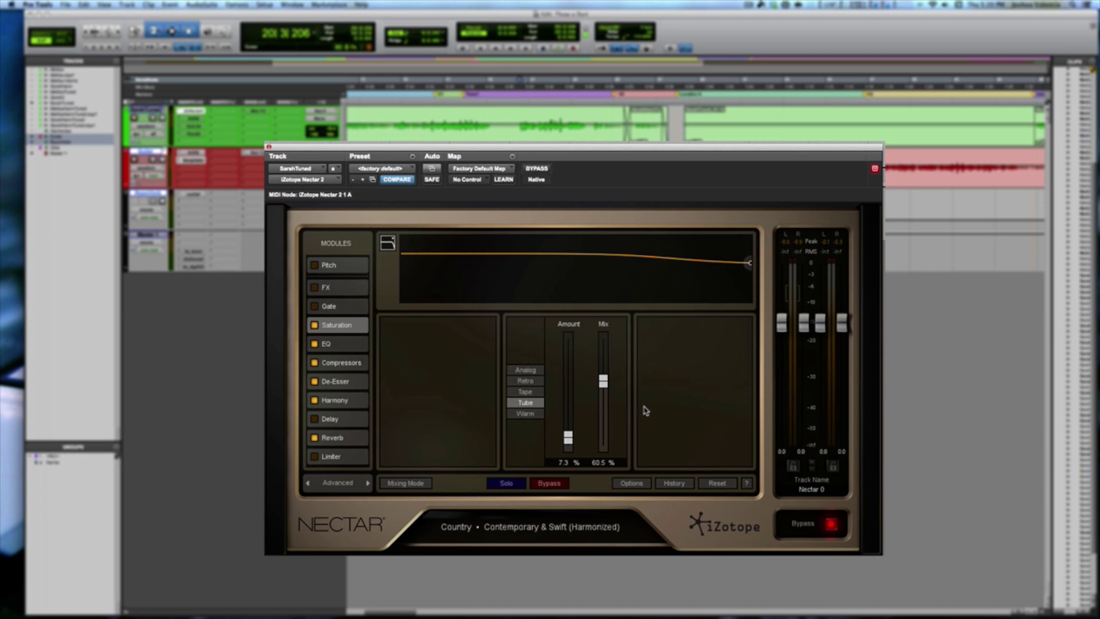
pyautogui.press('space')
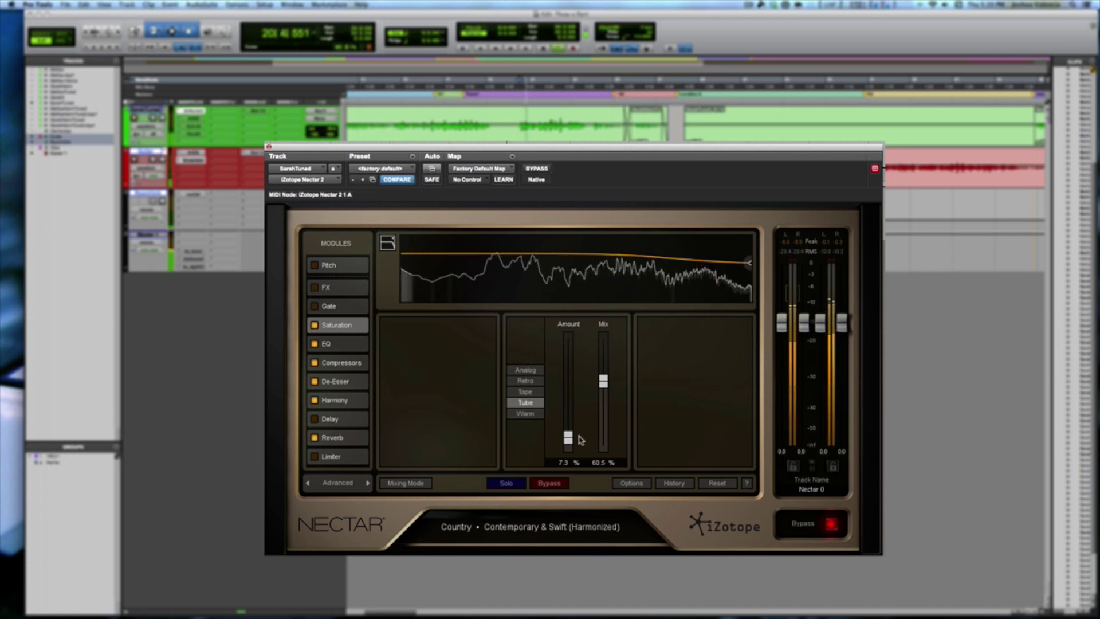
pyautogui.moveTo(567, 437); pyautogui.dragTo(569, 338)
pyautogui.moveTo(603, 381); pyautogui.dragTo(615, 337)
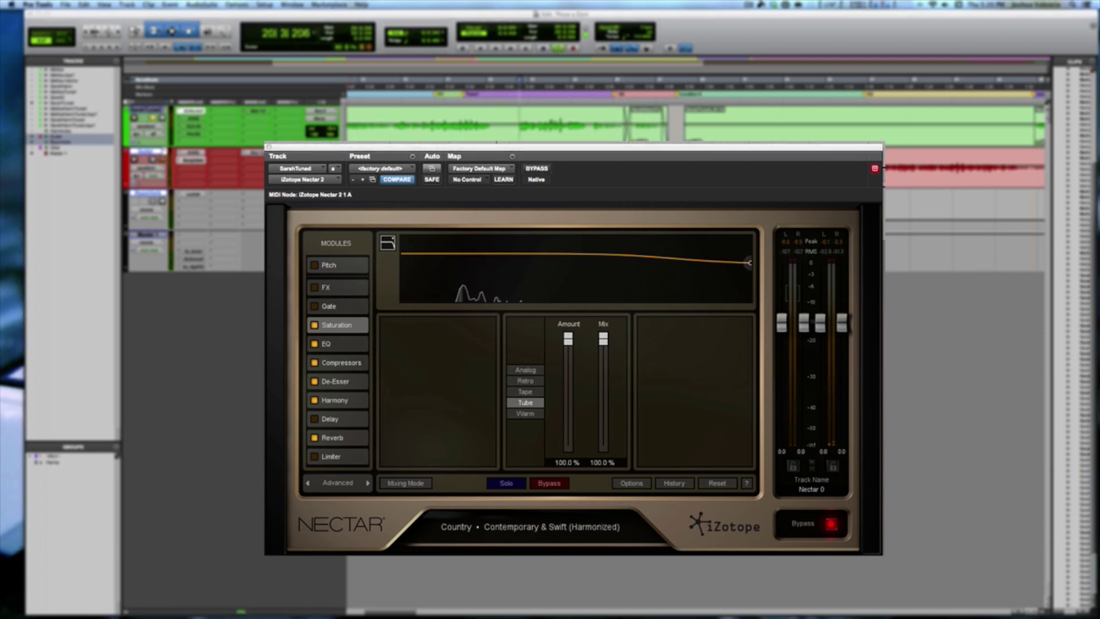
pyautogui.moveTo(569, 339)
pyautogui.mouseDown()
pyautogui.moveTo(567, 451)
pyautogui.moveTo(579, 367)
pyautogui.moveTo(570, 338)
pyautogui.moveTo(569, 367)
pyautogui.moveTo(569, 337)
pyautogui.mouseUp()
# - Audition the Analog, Retro, Tape, Tube and Warm saturation modes at full Amount during playback
pyautogui.click(536, 370)
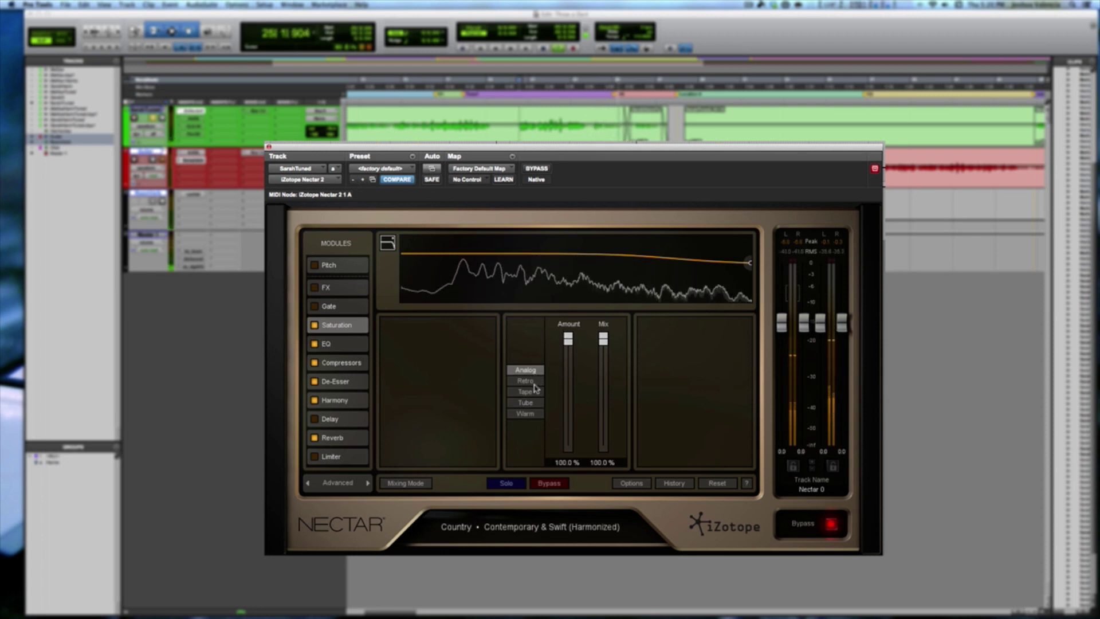
pyautogui.moveTo(569, 343)
pyautogui.mouseDown()
pyautogui.moveTo(567, 441)
pyautogui.moveTo(569, 335)
pyautogui.mouseUp()
pyautogui.click(535, 381)
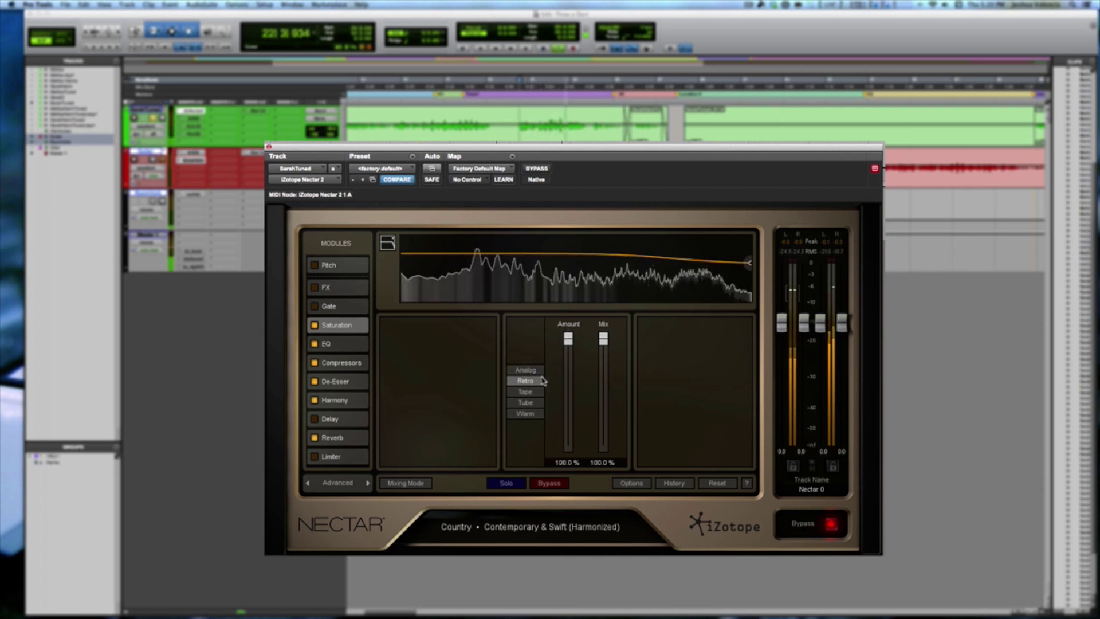
pyautogui.click(538, 393)
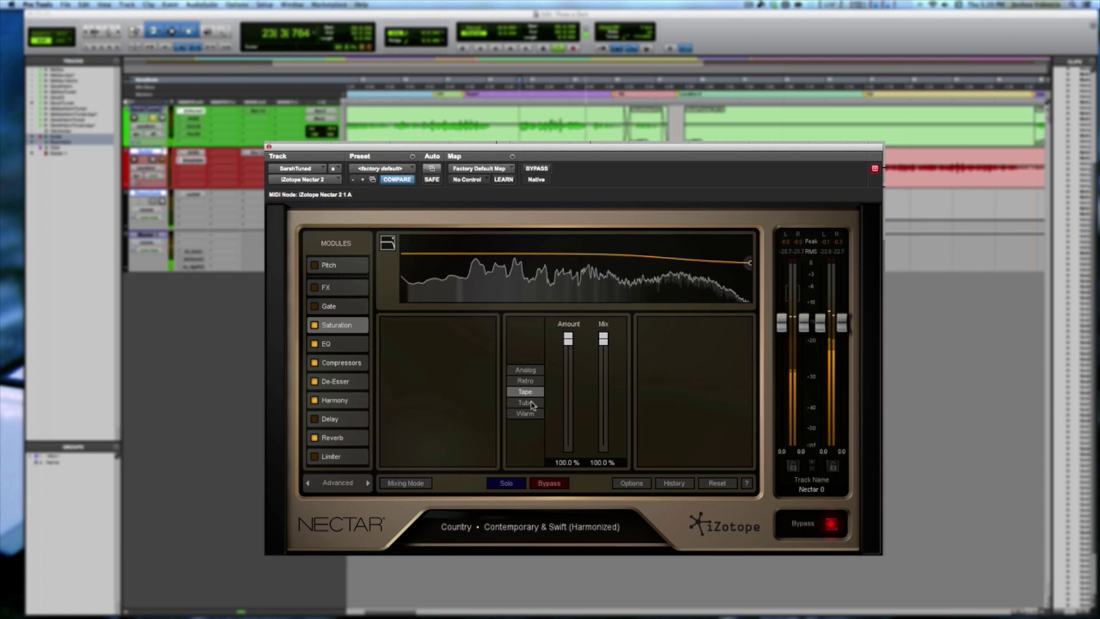
pyautogui.click(532, 402)
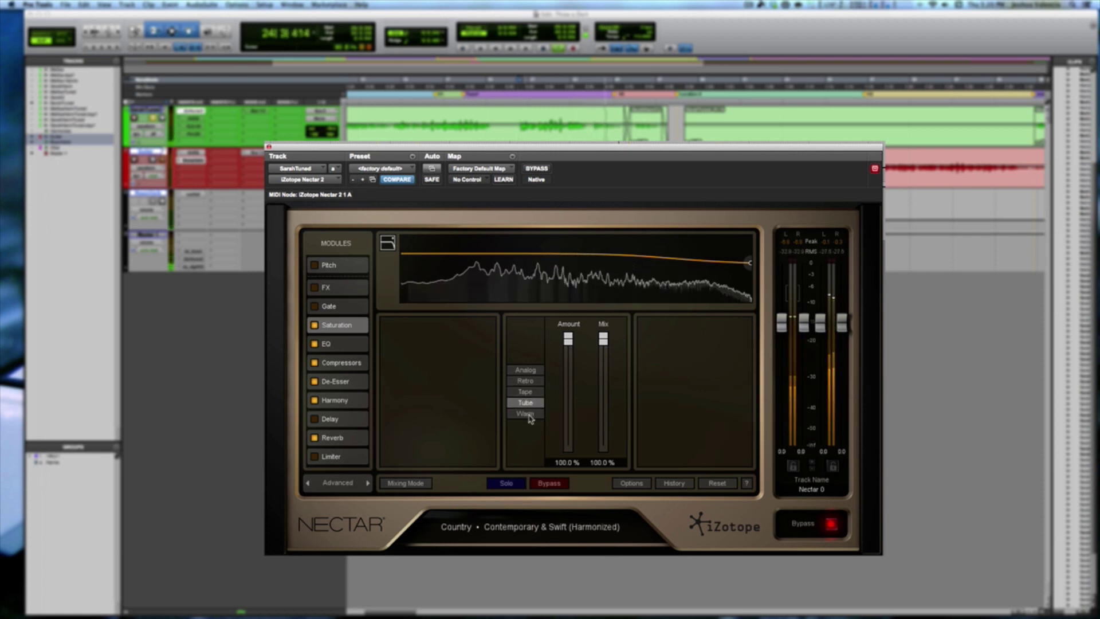
pyautogui.click(530, 413)
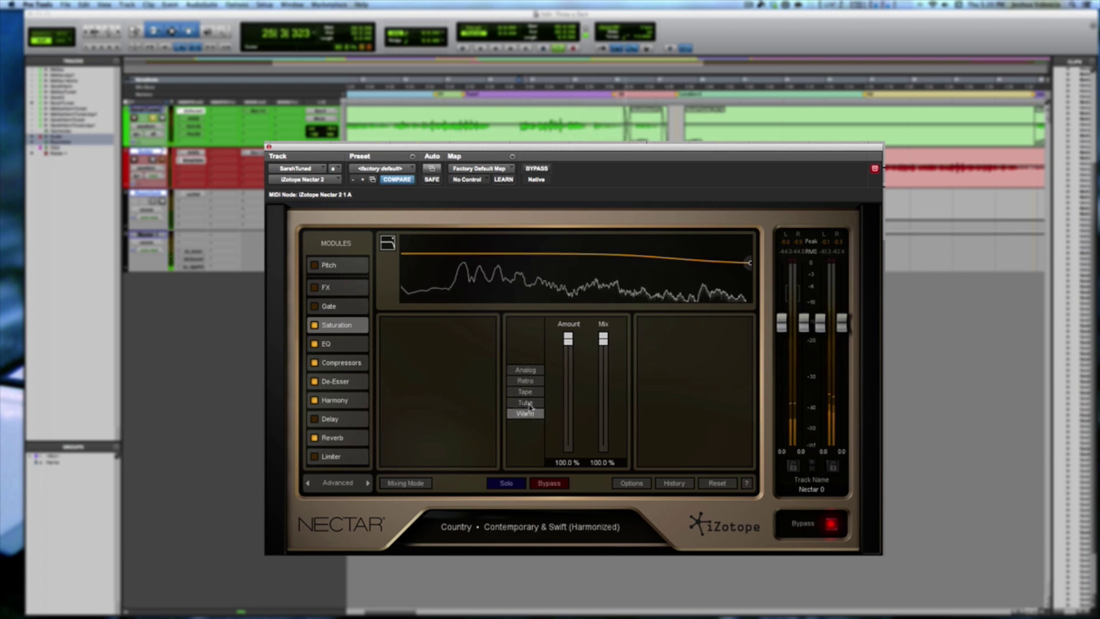
pyautogui.click(529, 403)
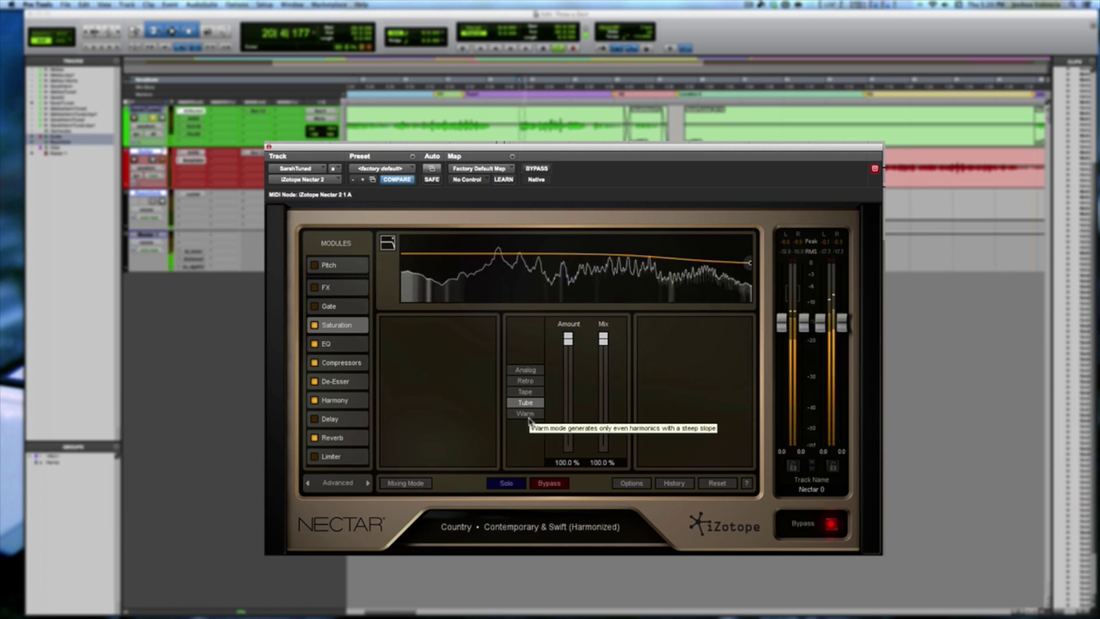
pyautogui.click(528, 413)
pyautogui.click(529, 393)
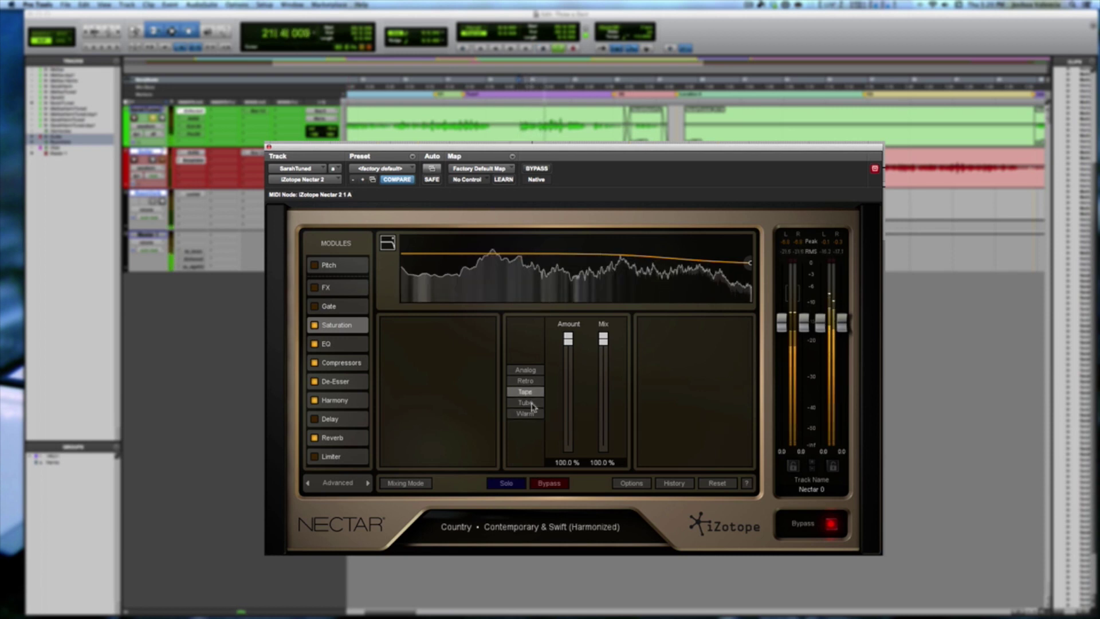
# - Choose the Retro saturation mode and lower its Amount to 7.4%
pyautogui.click(533, 380)
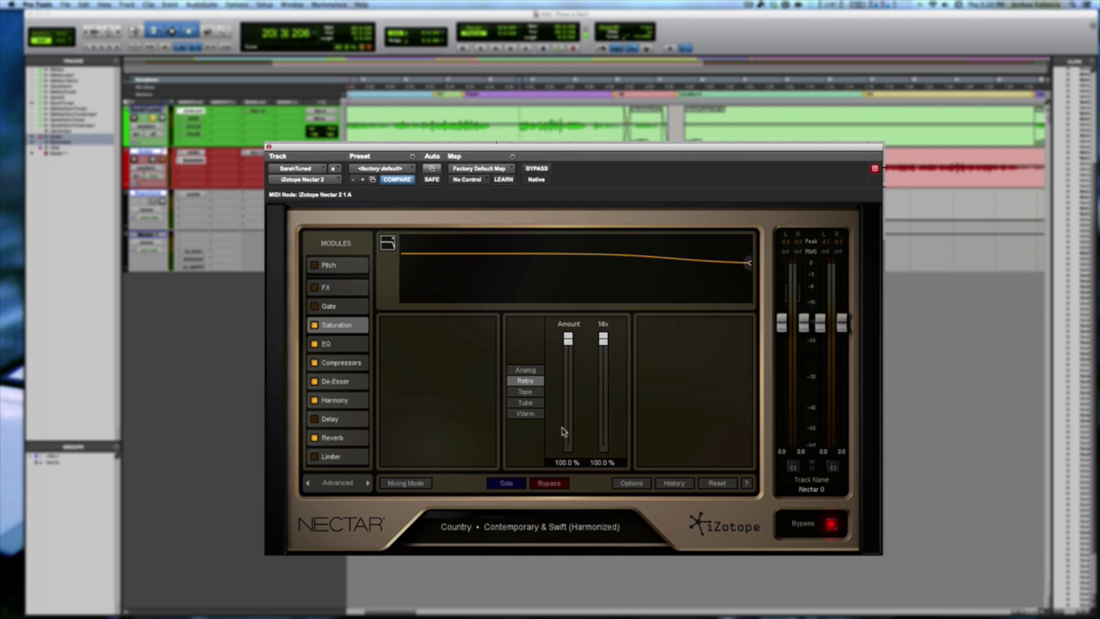
pyautogui.moveTo(569, 342); pyautogui.dragTo(568, 440)
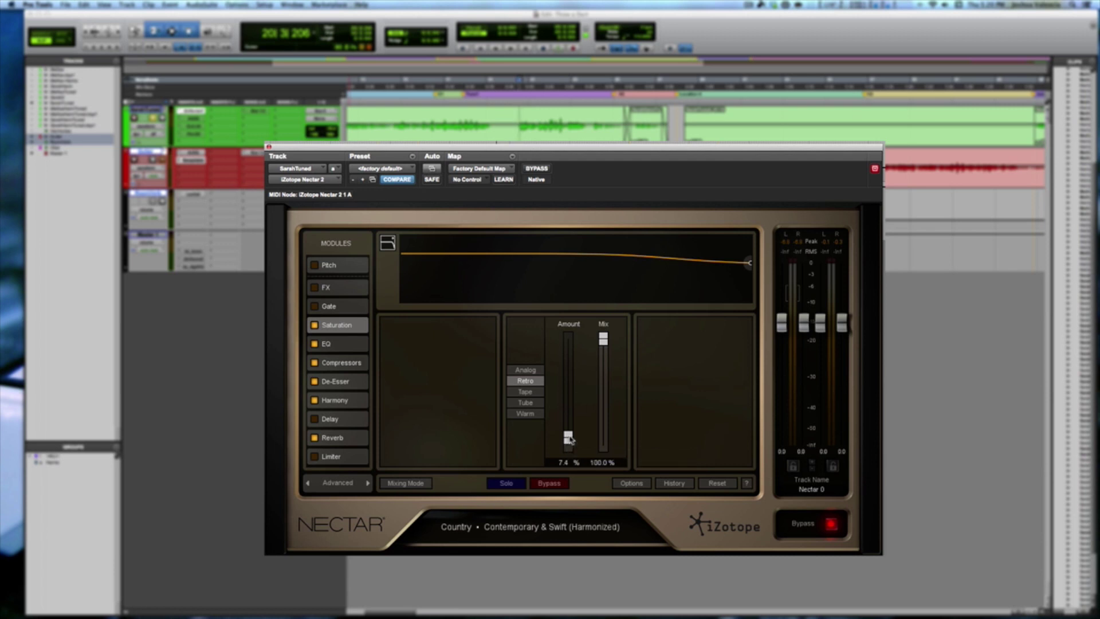
# - Lower the Saturation module's Mix to 44.9%
pyautogui.moveTo(605, 342); pyautogui.dragTo(606, 402)
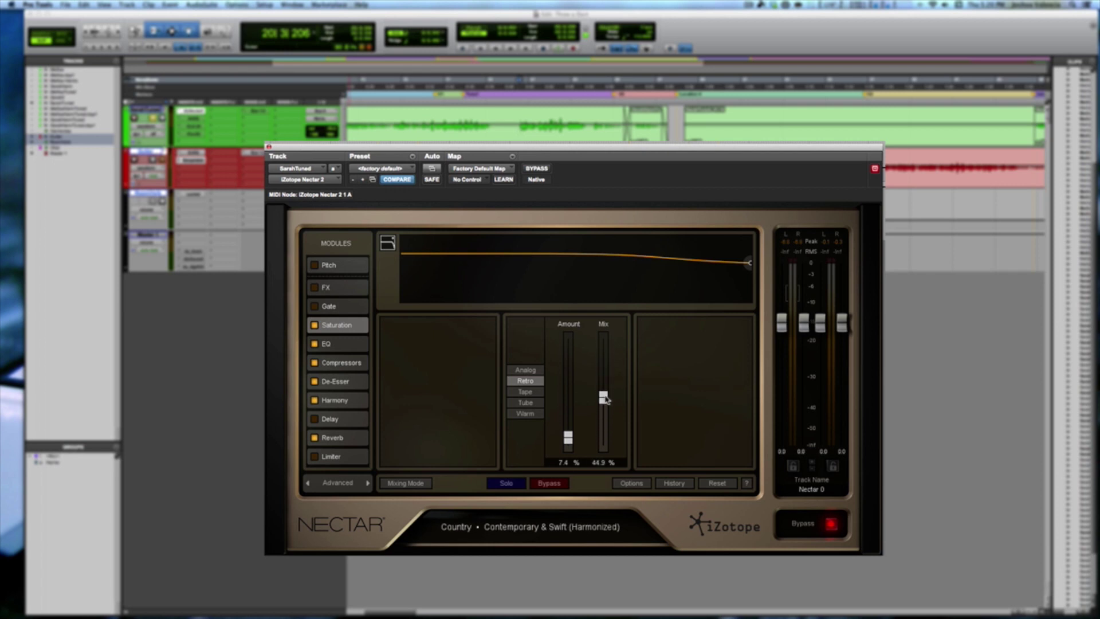
# - Expand the EQ module's band list and examine the filter shapes offered for band 6, including the High Shelf and Baxandall types
pyautogui.click(338, 345)
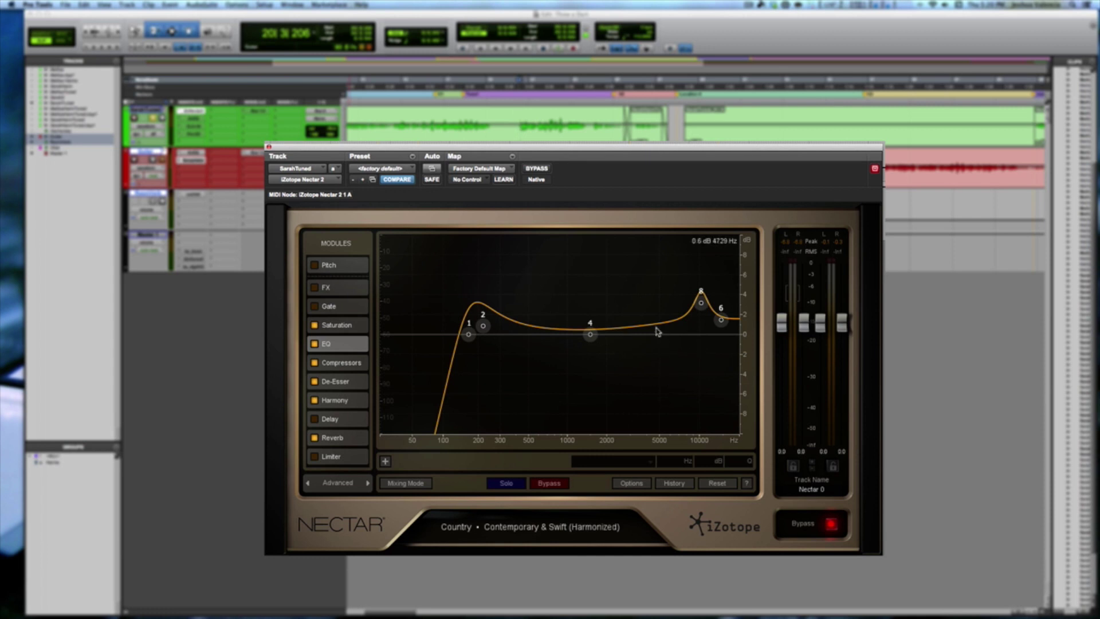
pyautogui.click(385, 462)
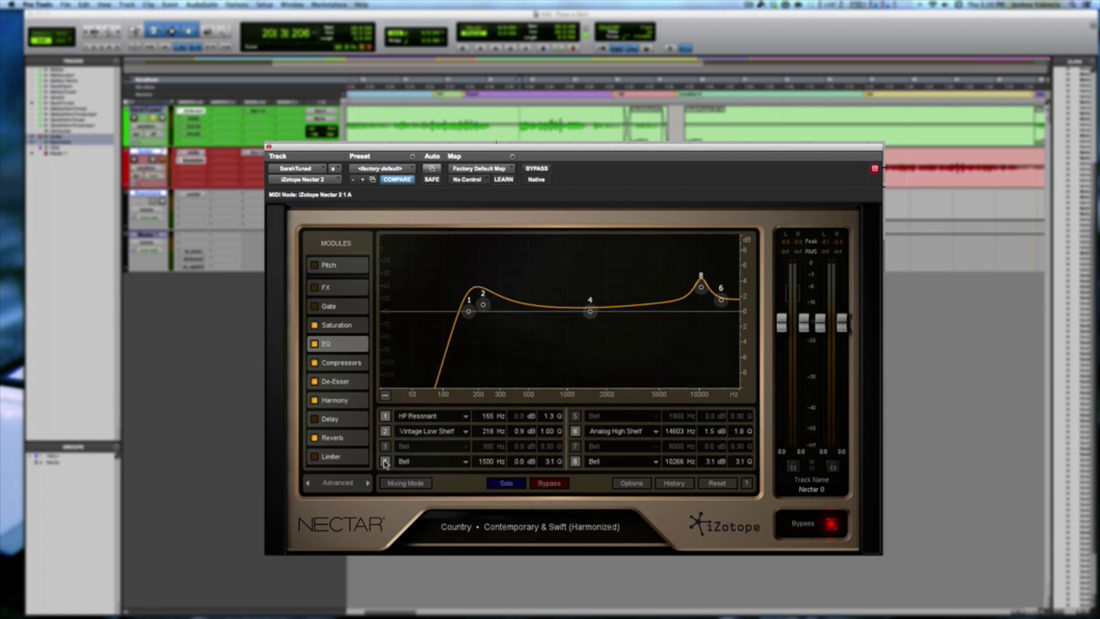
pyautogui.click(624, 433)
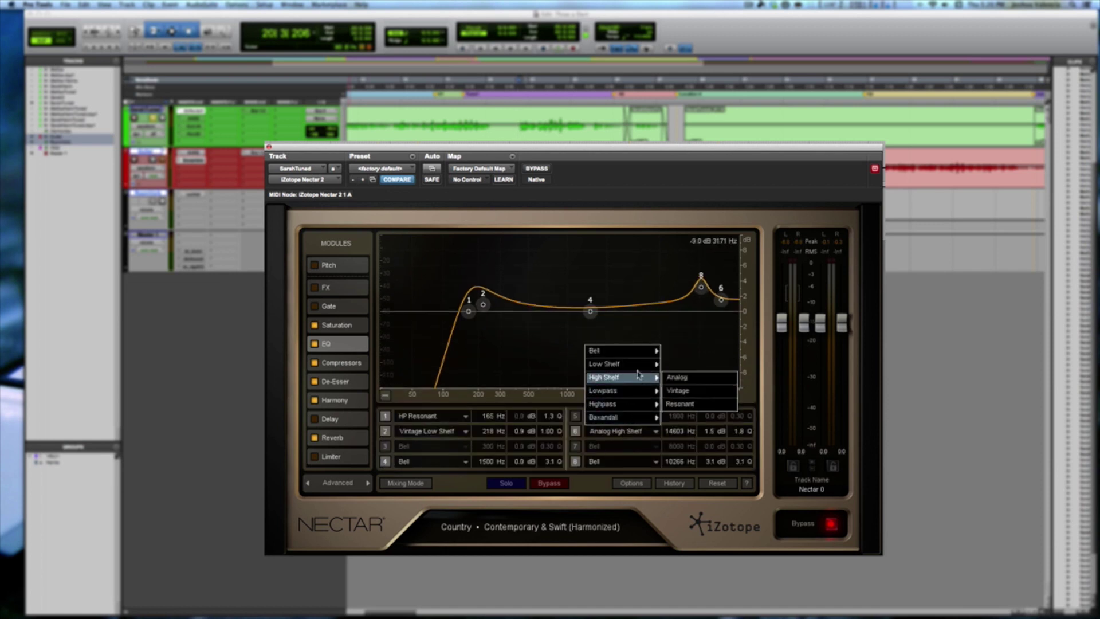
pyautogui.moveTo(631, 360)
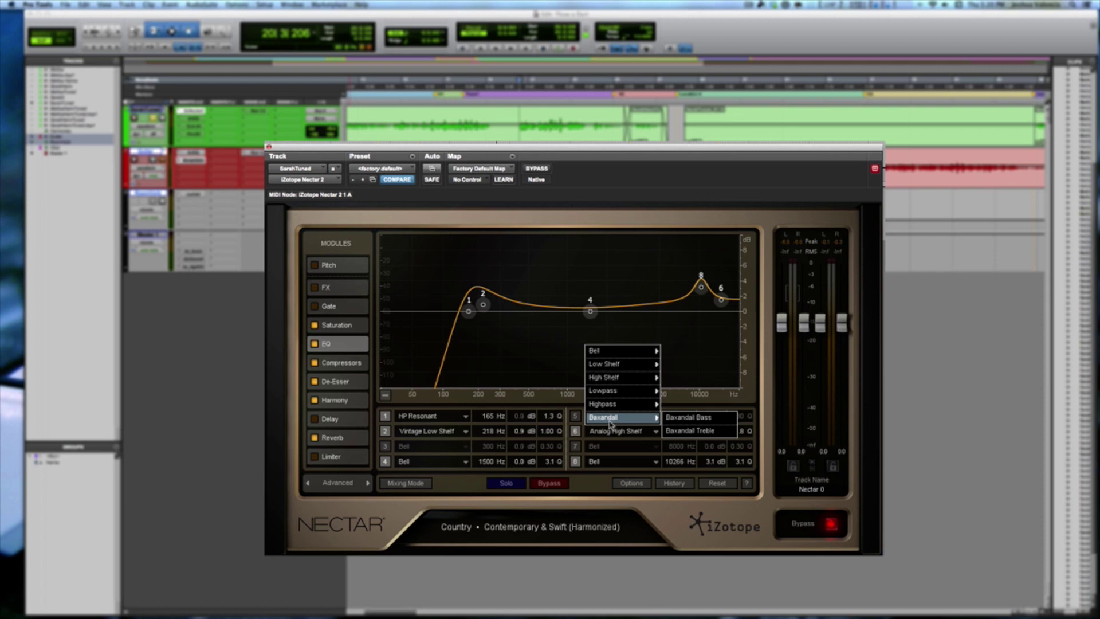
pyautogui.click(684, 417)
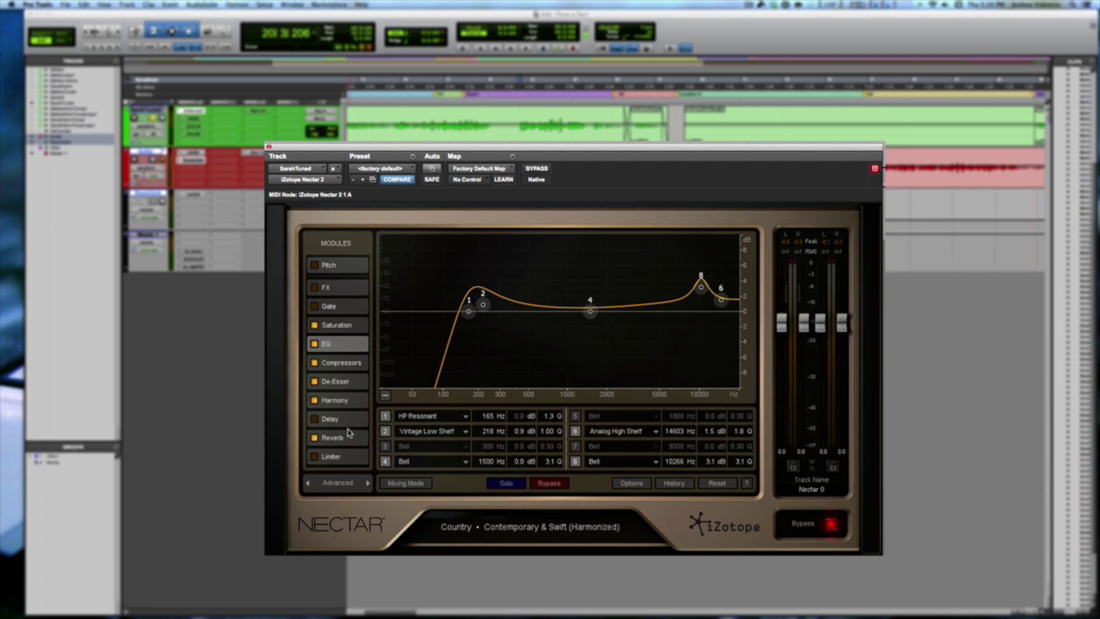
# - In the Compressors module, review Compressor 1's character options and choose Optical
pyautogui.click(342, 364)
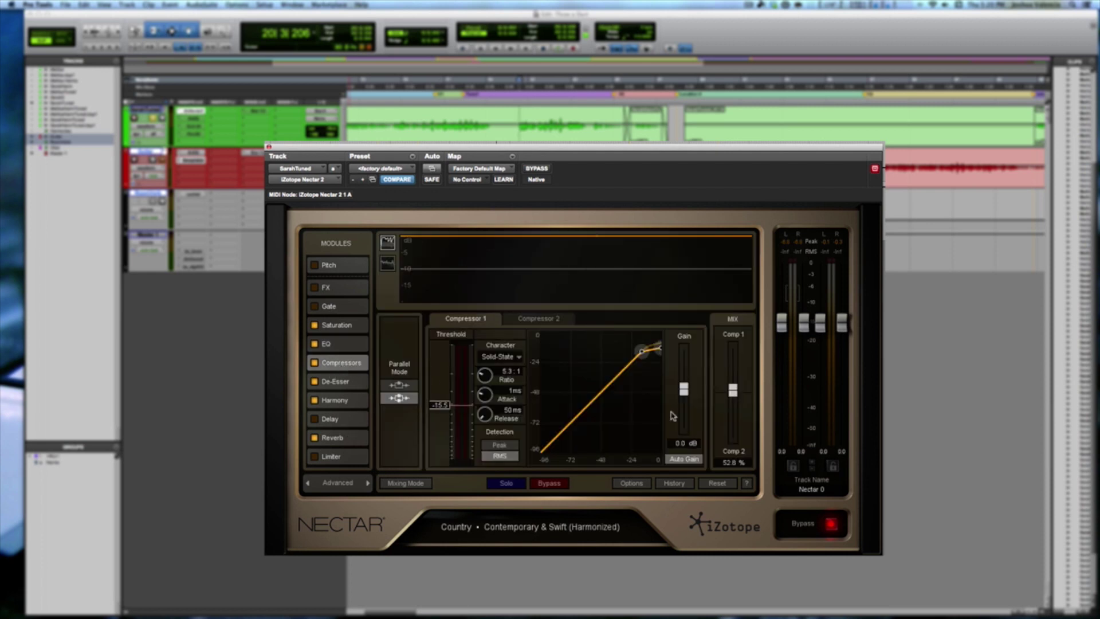
pyautogui.click(513, 361)
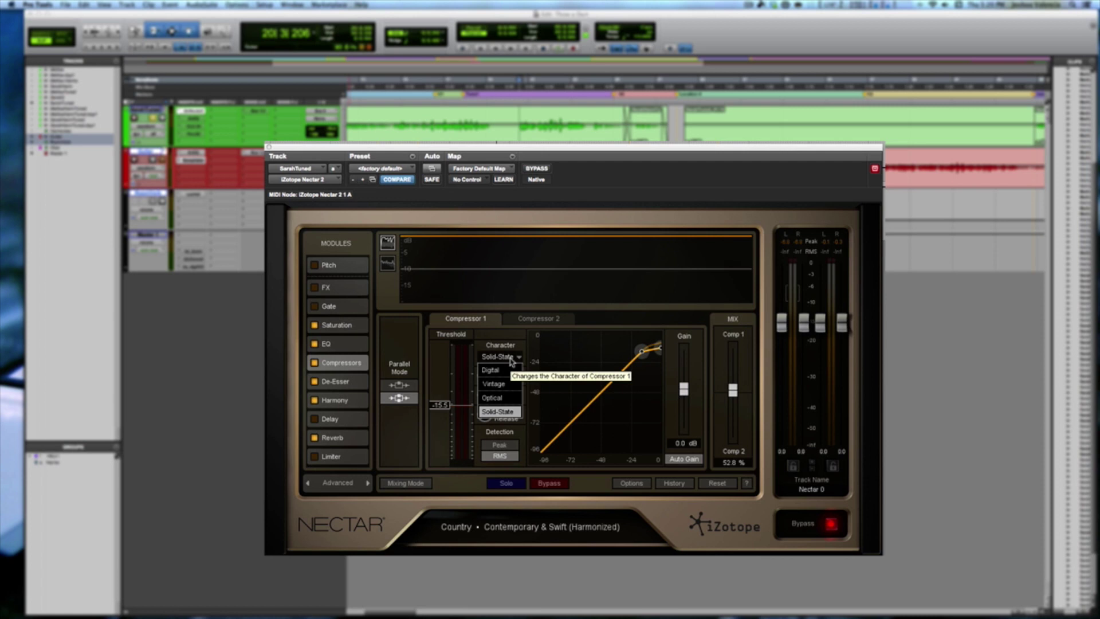
pyautogui.click(505, 360)
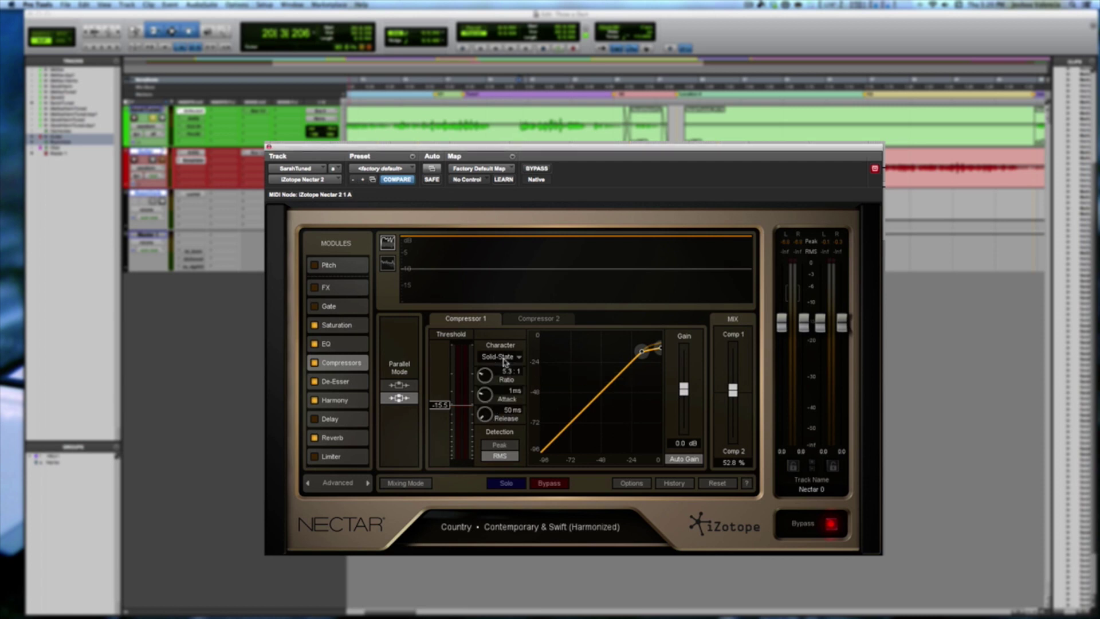
pyautogui.click(504, 361)
pyautogui.click(500, 399)
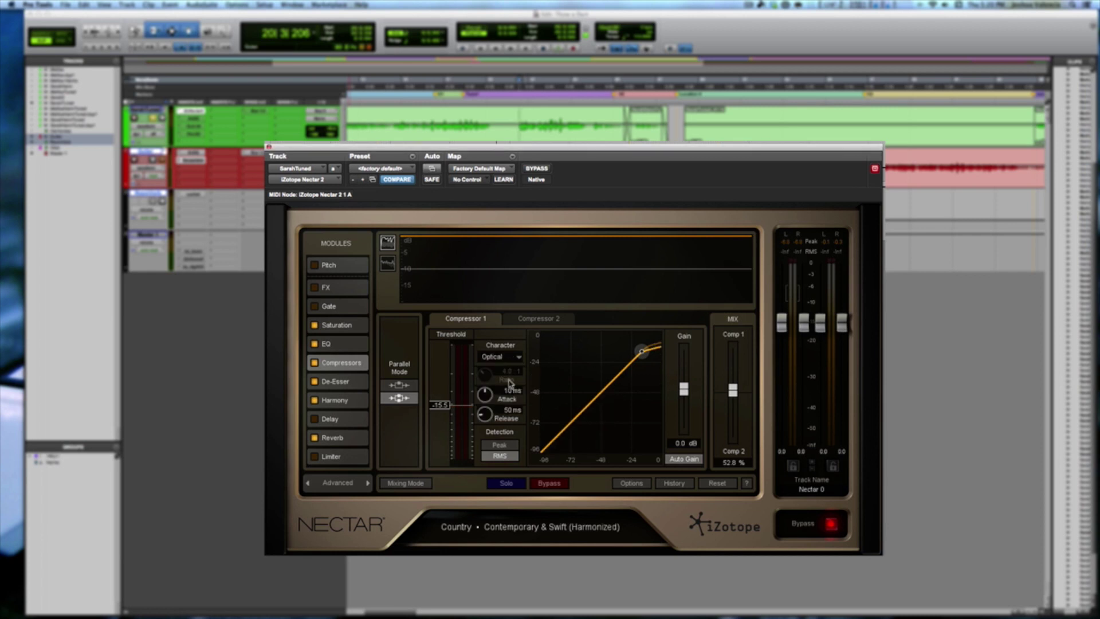
# - Play the vocal and audition the Digital, Vintage and Solid-State characters on Compressor 1
pyautogui.press('space')
pyautogui.click(506, 358)
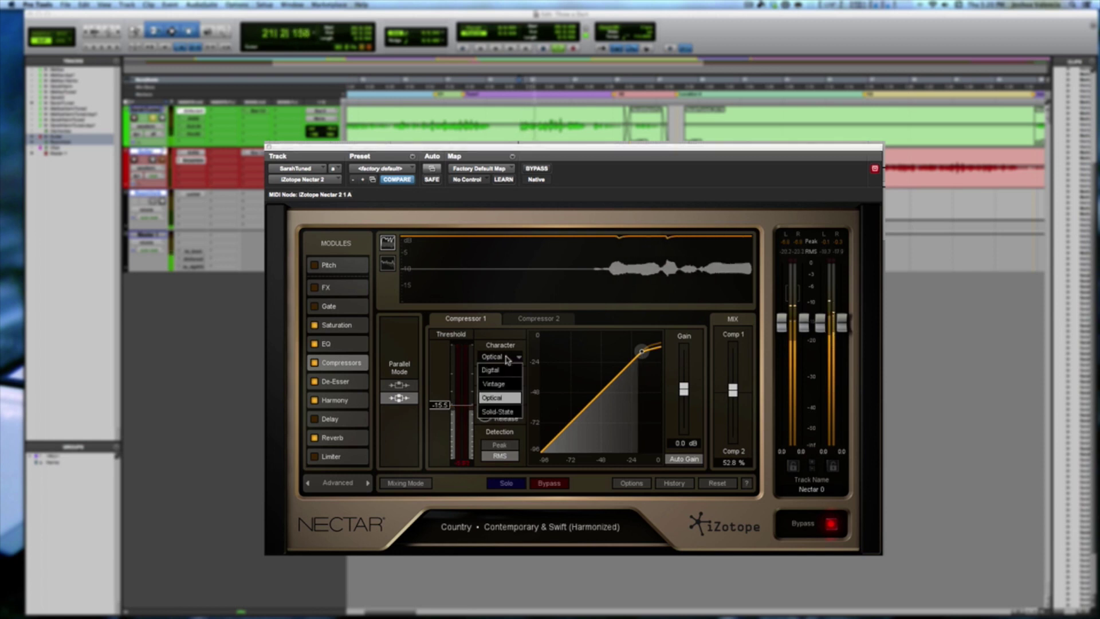
pyautogui.click(509, 370)
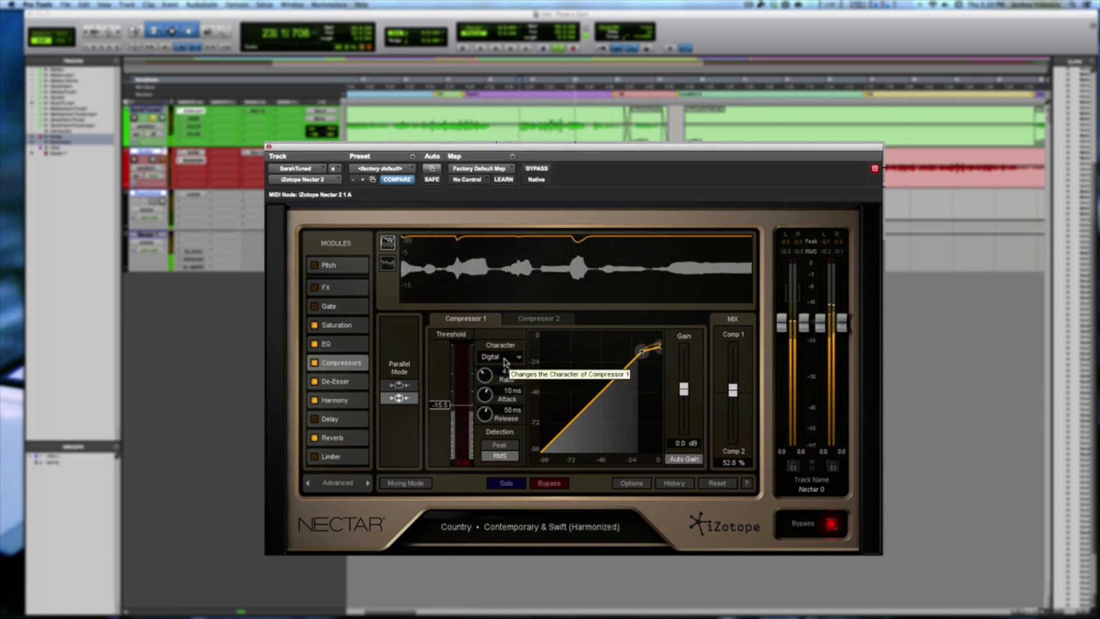
pyautogui.click(506, 360)
pyautogui.click(505, 381)
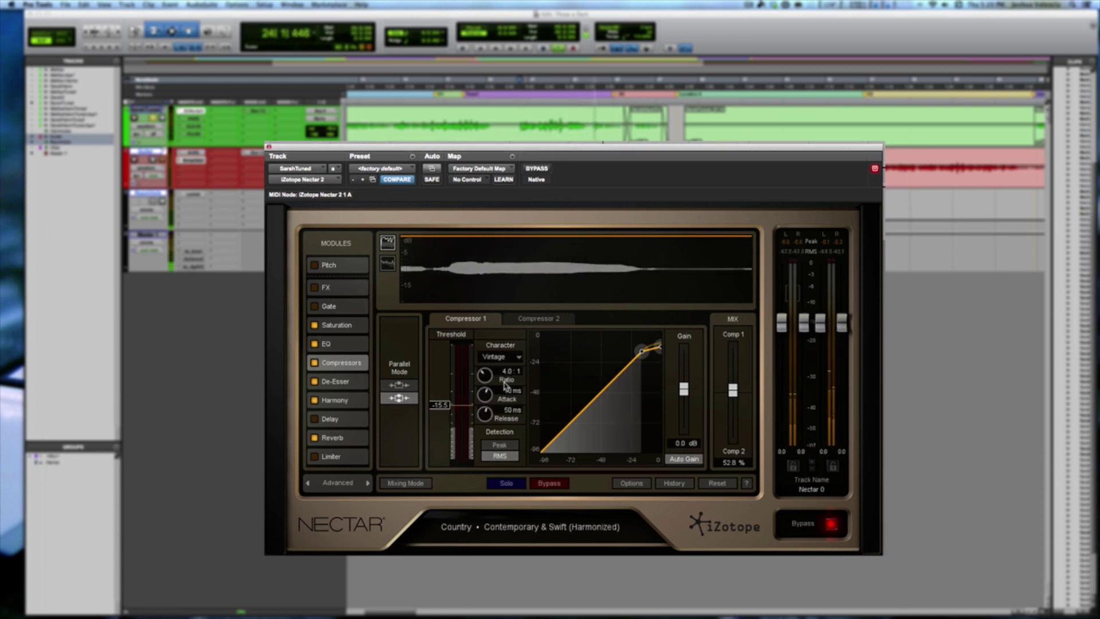
pyautogui.click(503, 357)
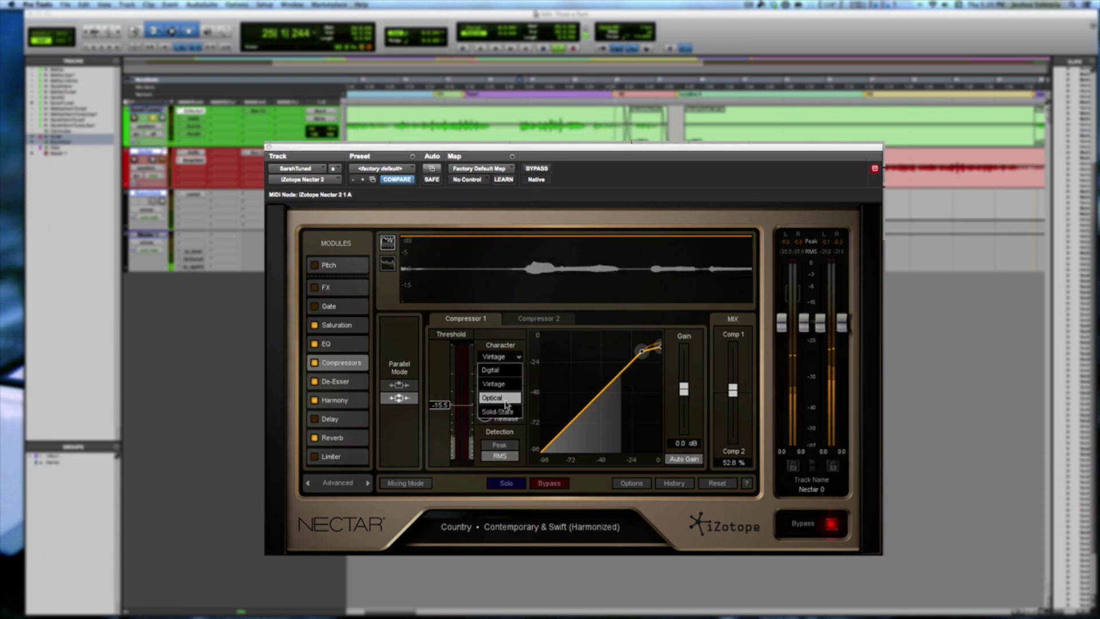
pyautogui.click(503, 411)
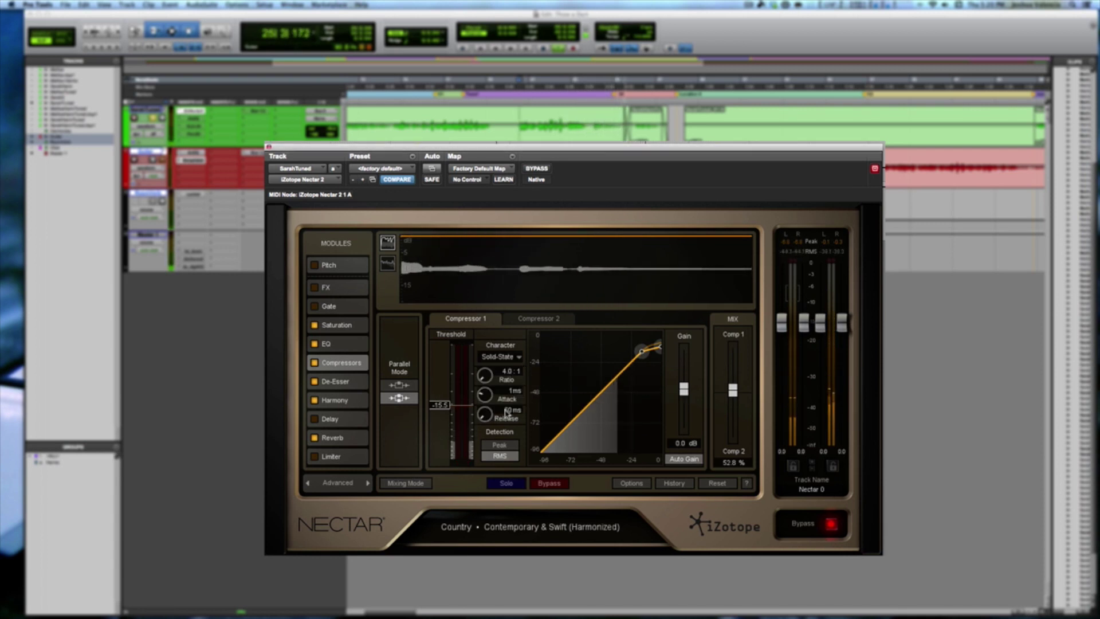
# - Try the Vintage character on Compressor 1 once more and settle on Optical
pyautogui.click(506, 357)
pyautogui.click(505, 384)
pyautogui.click(506, 357)
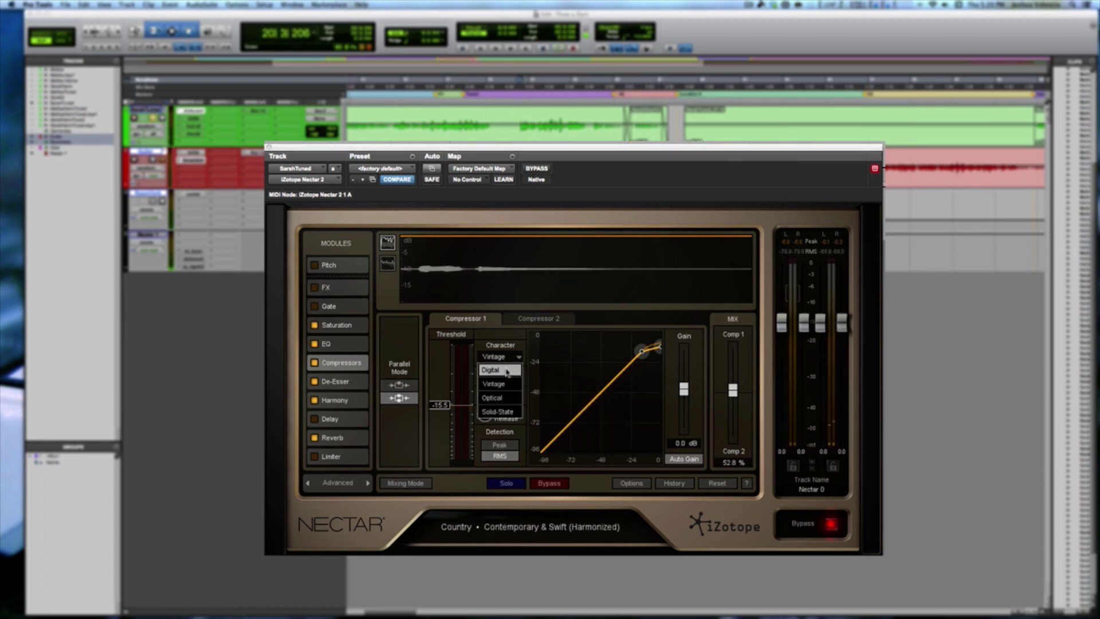
pyautogui.click(497, 398)
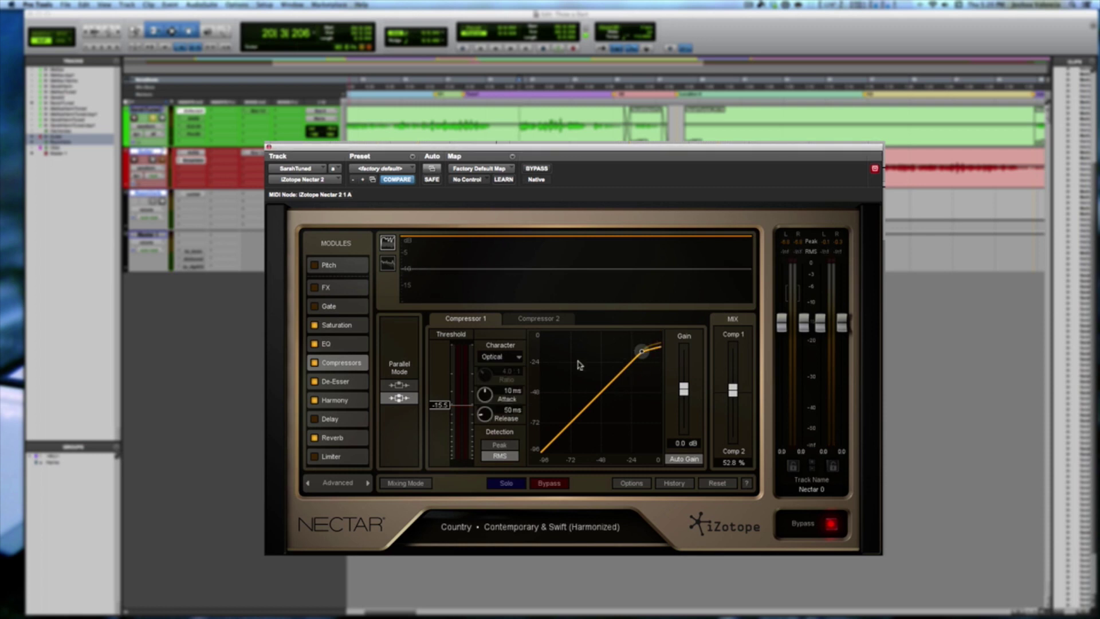
# - In the De-Esser module, sweep the crossover frequency down to 800 Hz and up to 8000 Hz, starting during vocal playback
pyautogui.click(344, 382)
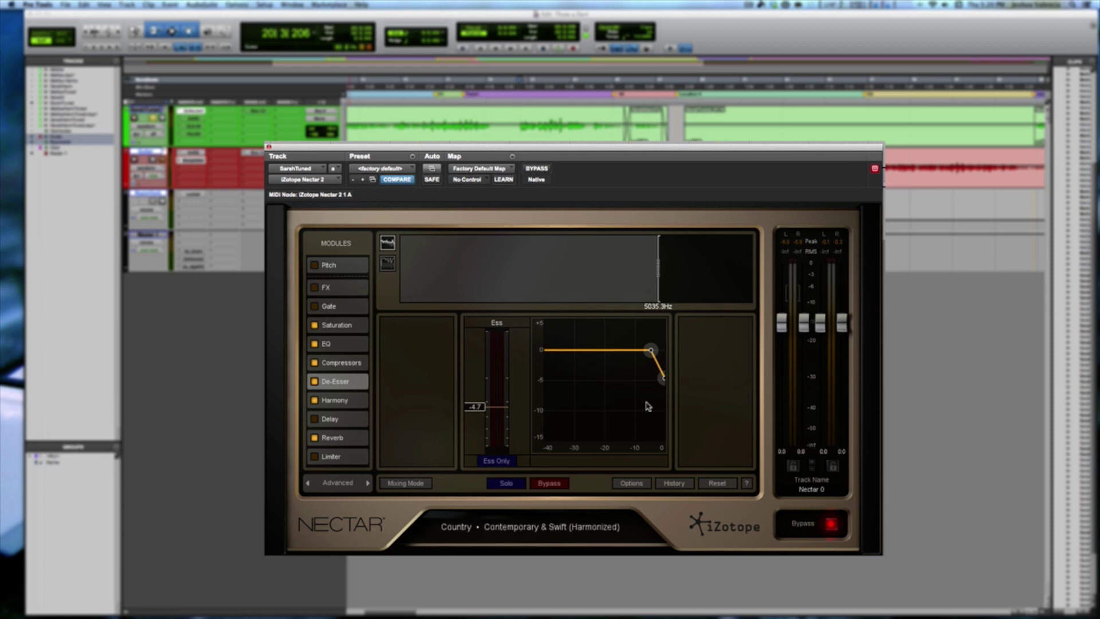
pyautogui.press('space')
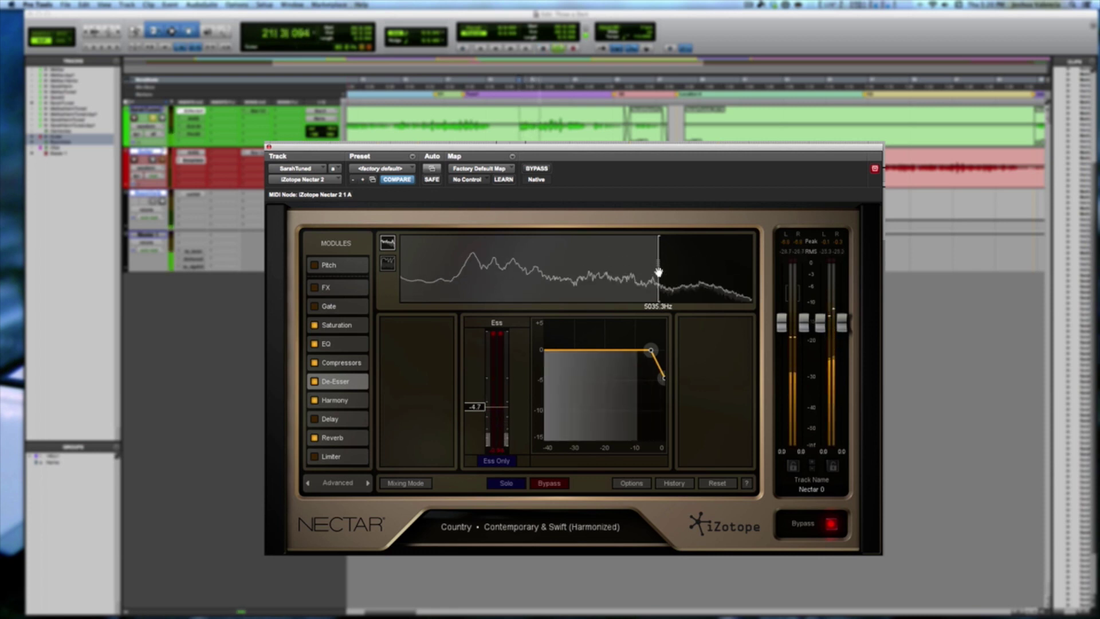
pyautogui.moveTo(657, 274); pyautogui.dragTo(458, 270)
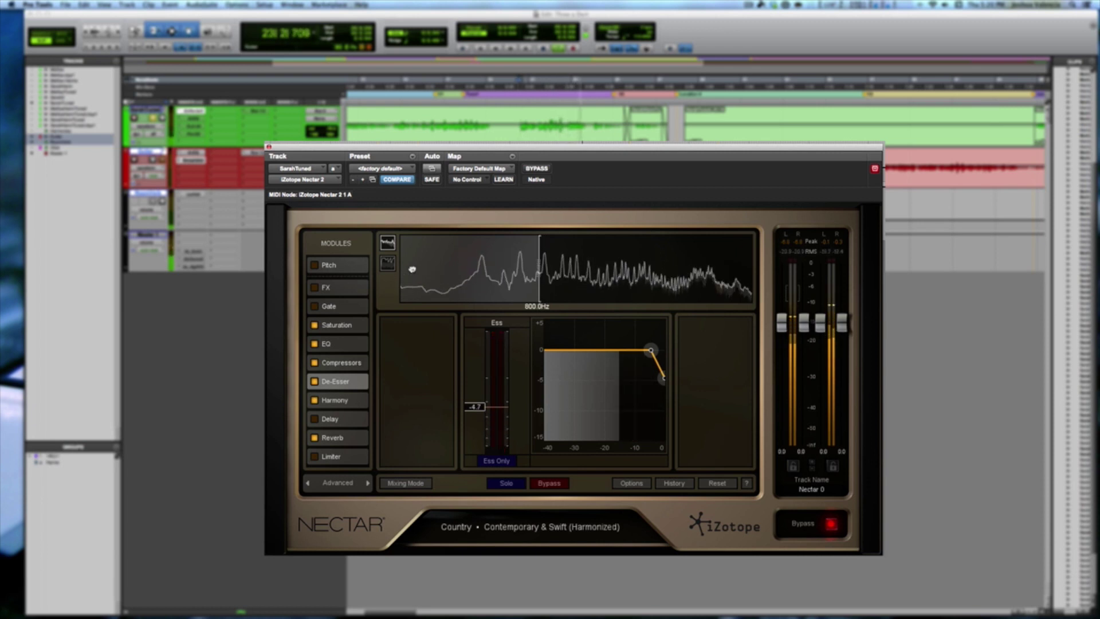
pyautogui.moveTo(534, 270); pyautogui.dragTo(699, 278)
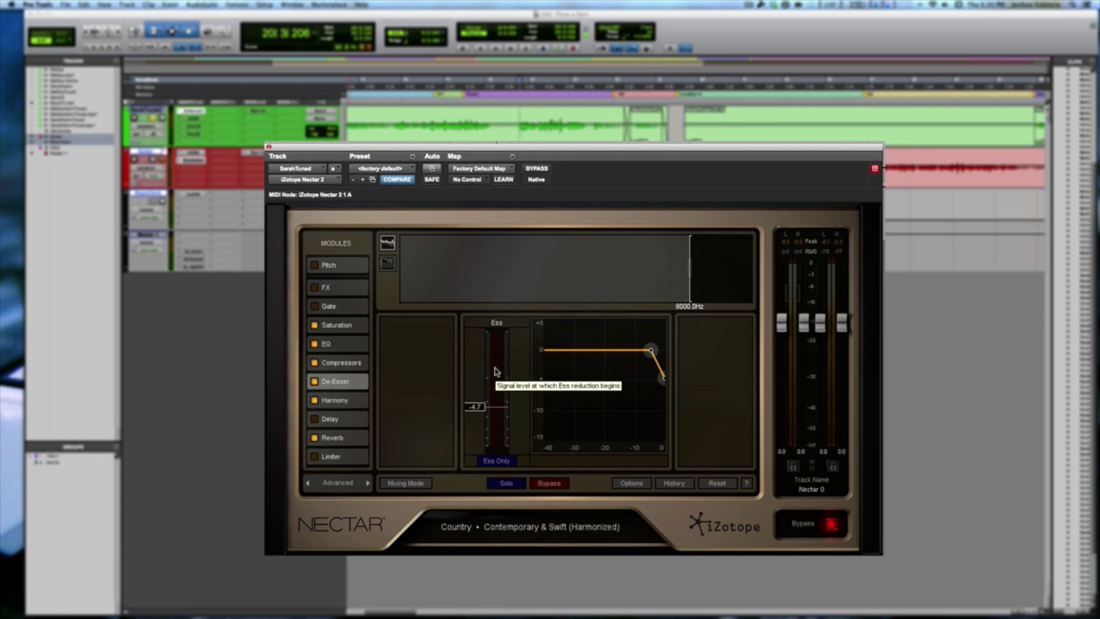
# - Set the De-Esser's crossover frequency to 5335 Hz
pyautogui.moveTo(691, 272); pyautogui.dragTo(661, 271)
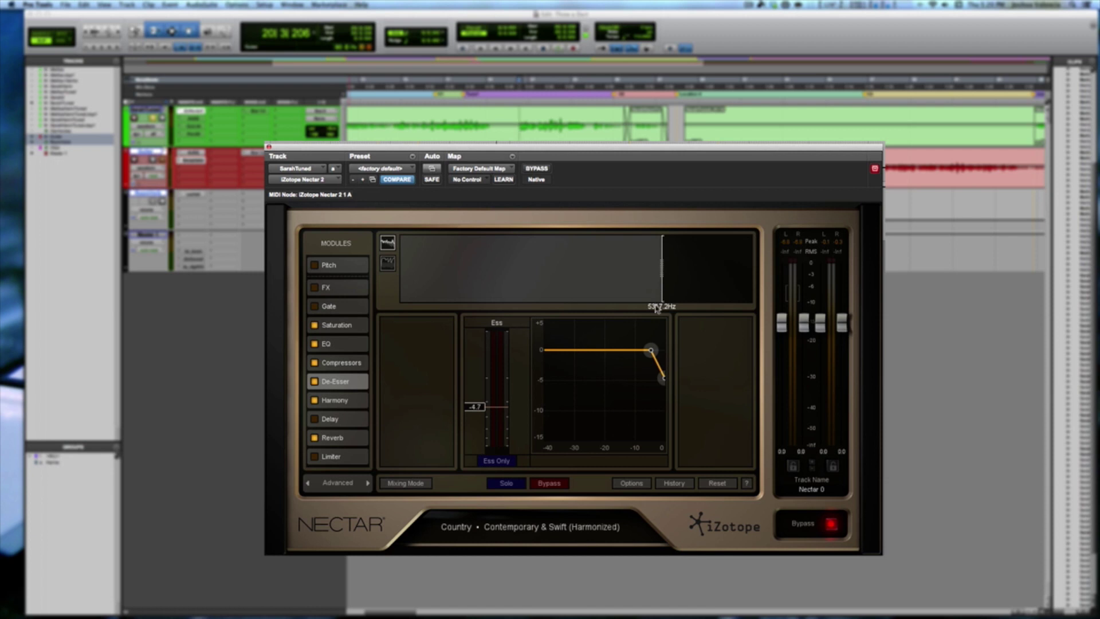
pyautogui.doubleClick(656, 307)
pyautogui.write('5335')
pyautogui.press('Return')
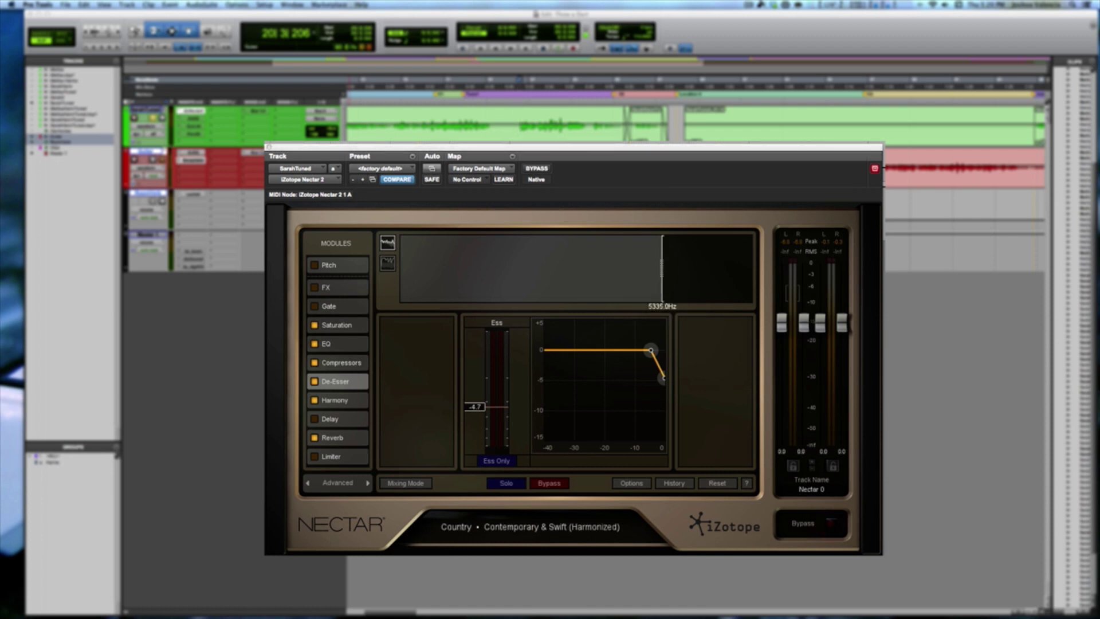
# - Run key detection in the Harmony module while playing a short section of the vocal, and stop the detection
pyautogui.click(347, 404)
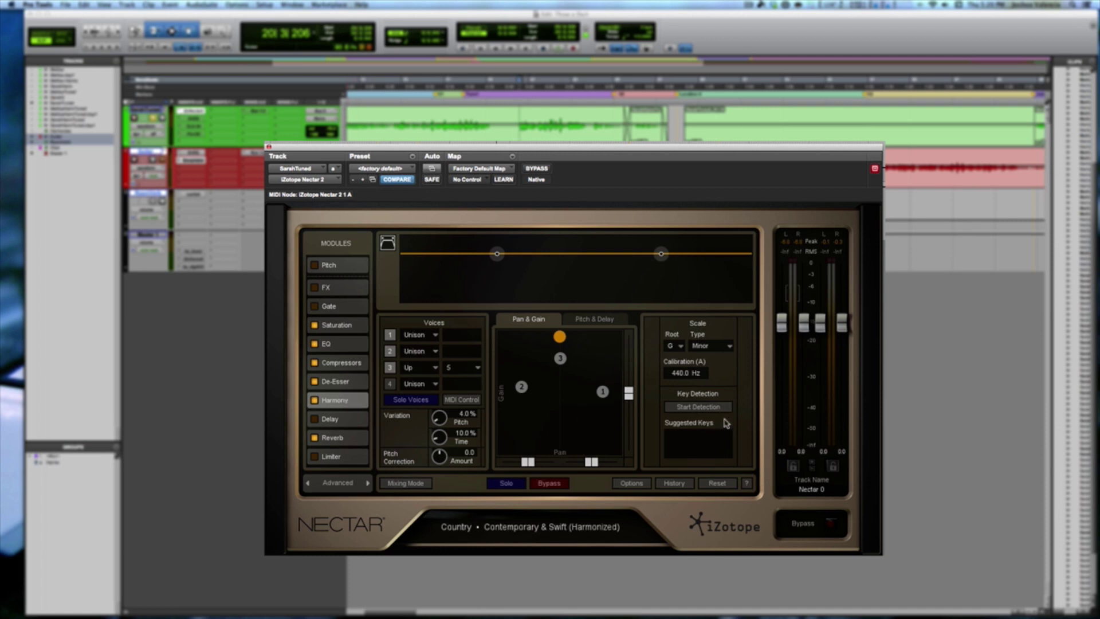
pyautogui.click(699, 407)
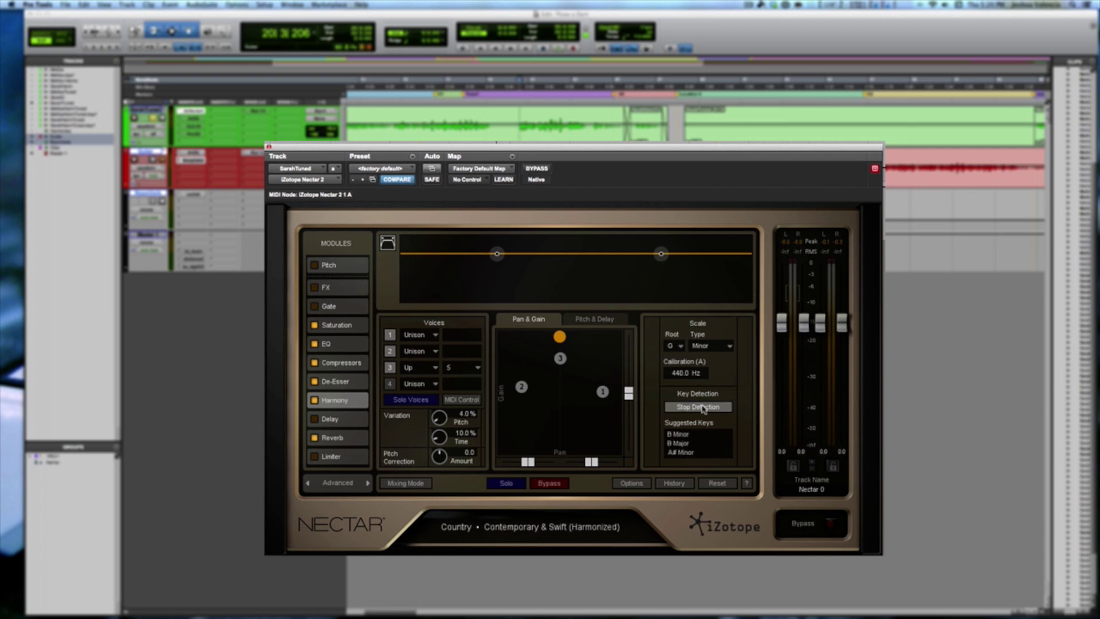
pyautogui.press('space')
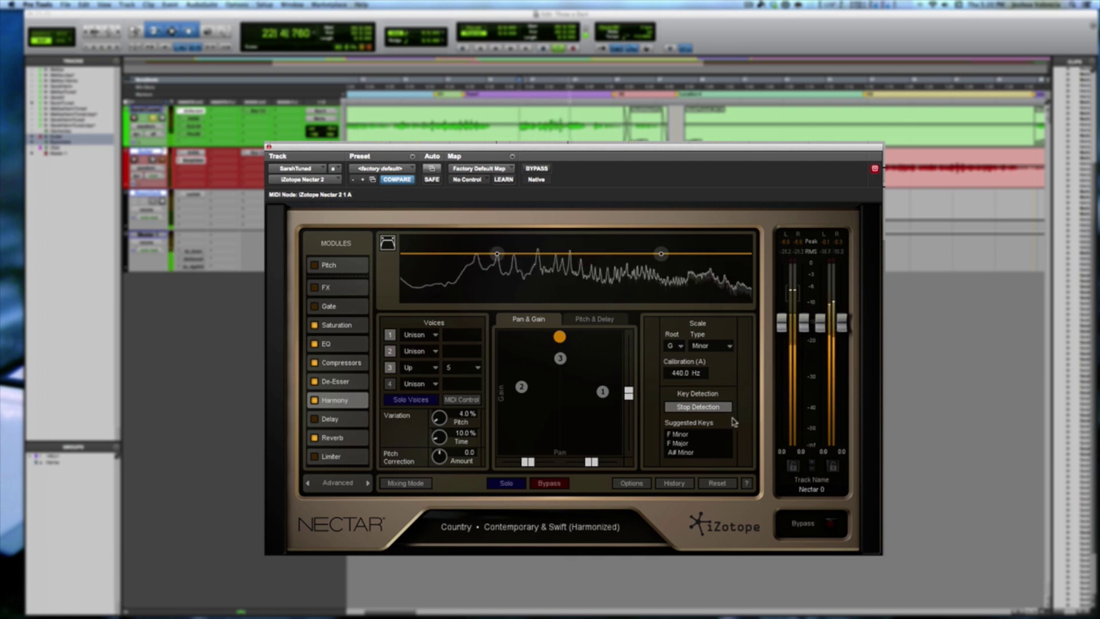
pyautogui.press('space')
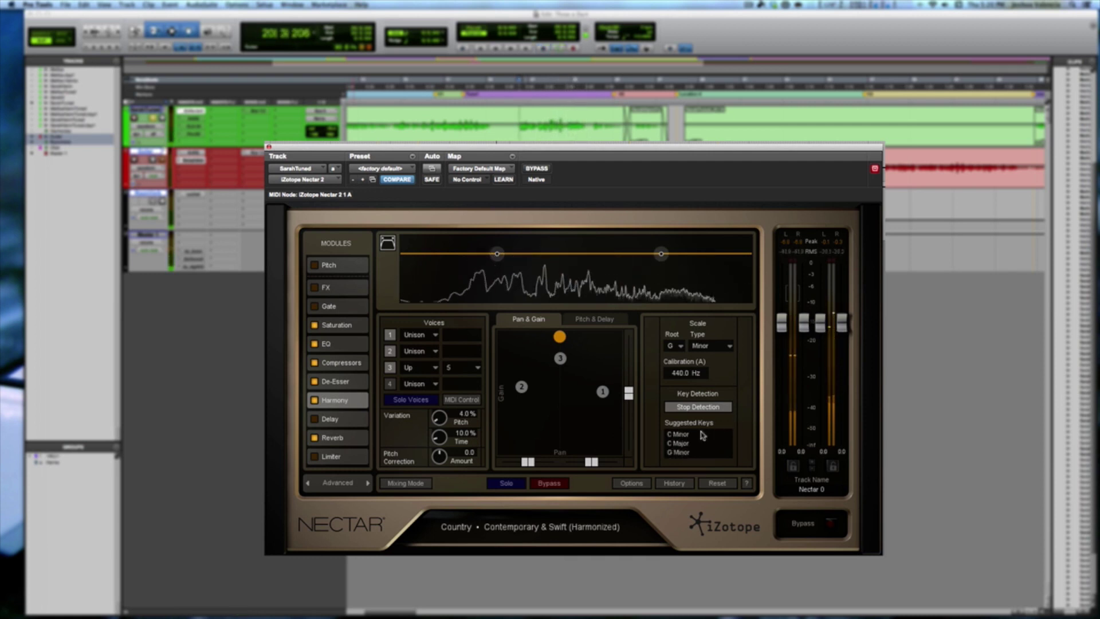
pyautogui.click(697, 406)
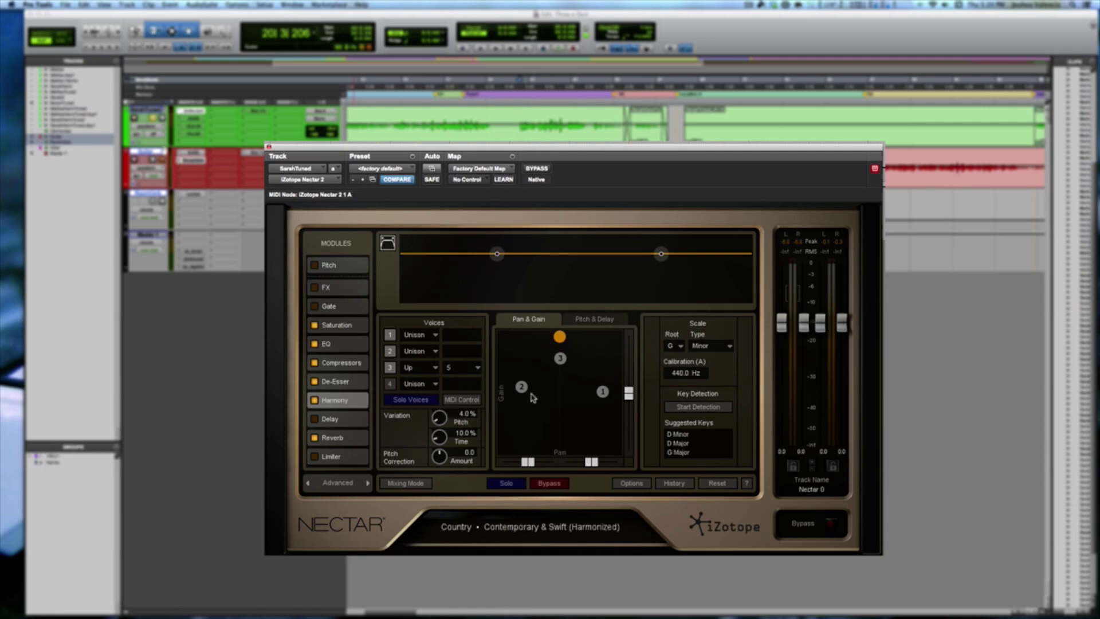
# - During playback, centre harmony voices 1 and 2, and set voice 1 to Down 4 with its gain at about -17.4 dB
pyautogui.press('space')
pyautogui.moveTo(524, 395); pyautogui.dragTo(559, 389)
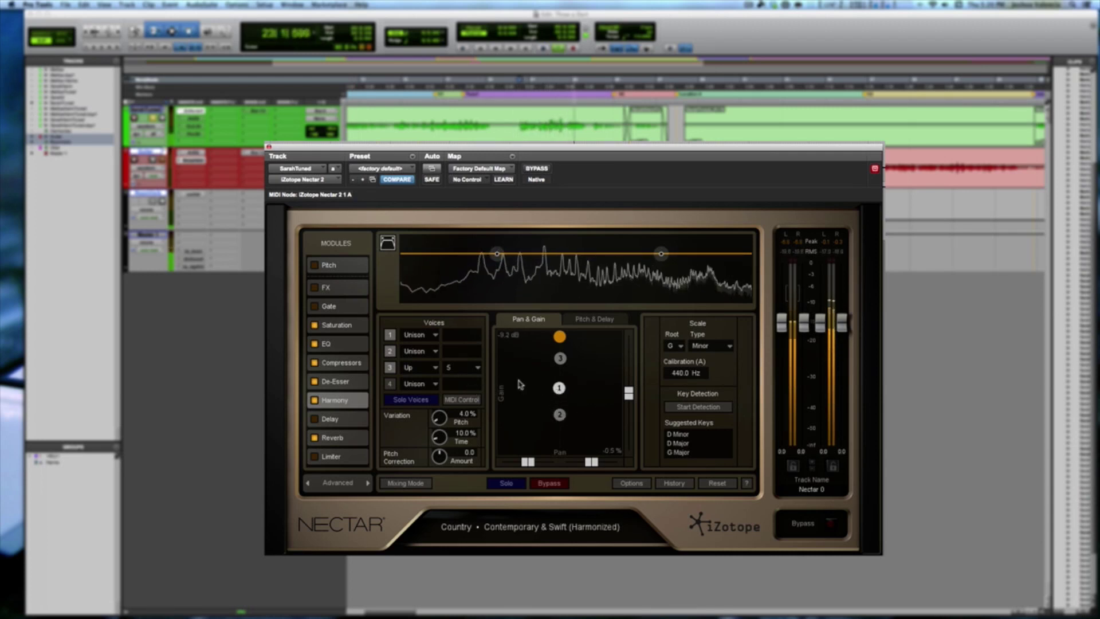
pyautogui.click(428, 336)
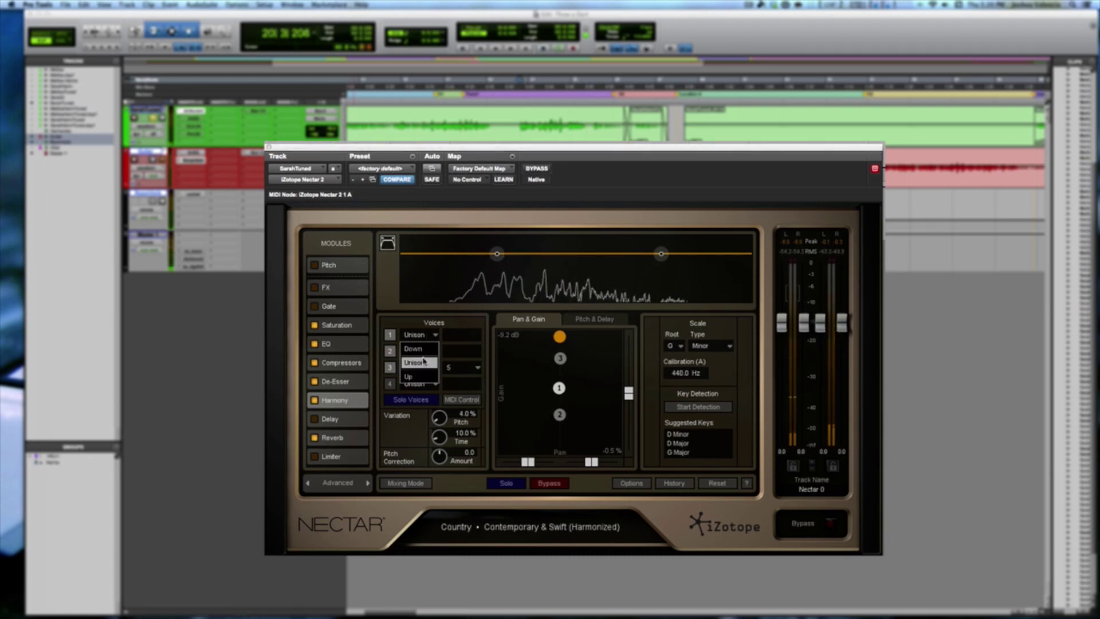
pyautogui.click(465, 347)
pyautogui.moveTo(561, 390); pyautogui.dragTo(565, 442)
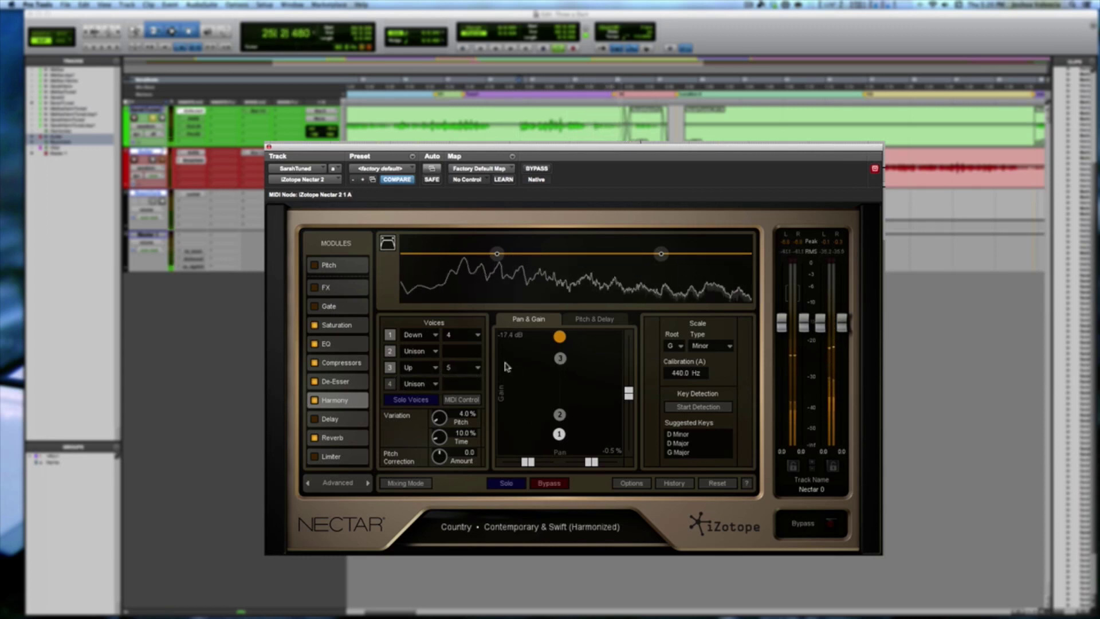
# - Move harmony voice 2 to about -0.6 dB and -42.7% pan, lower voice 3 to about -9.6 dB near centre, and stop playback
pyautogui.moveTo(560, 415); pyautogui.dragTo(535, 340)
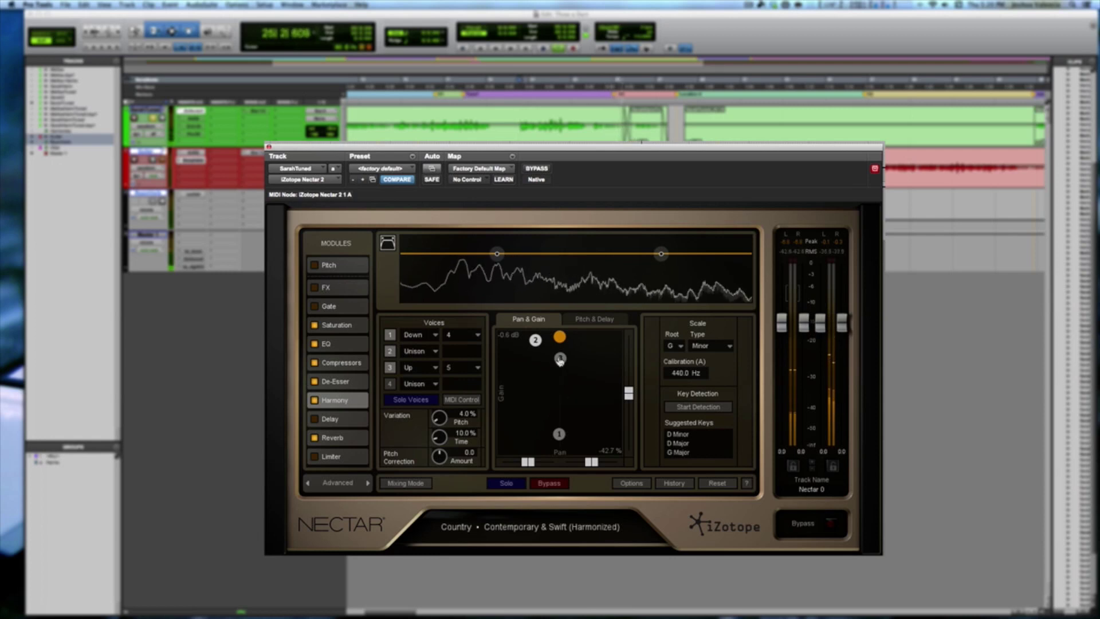
pyautogui.moveTo(561, 359); pyautogui.dragTo(560, 391)
pyautogui.press('space')
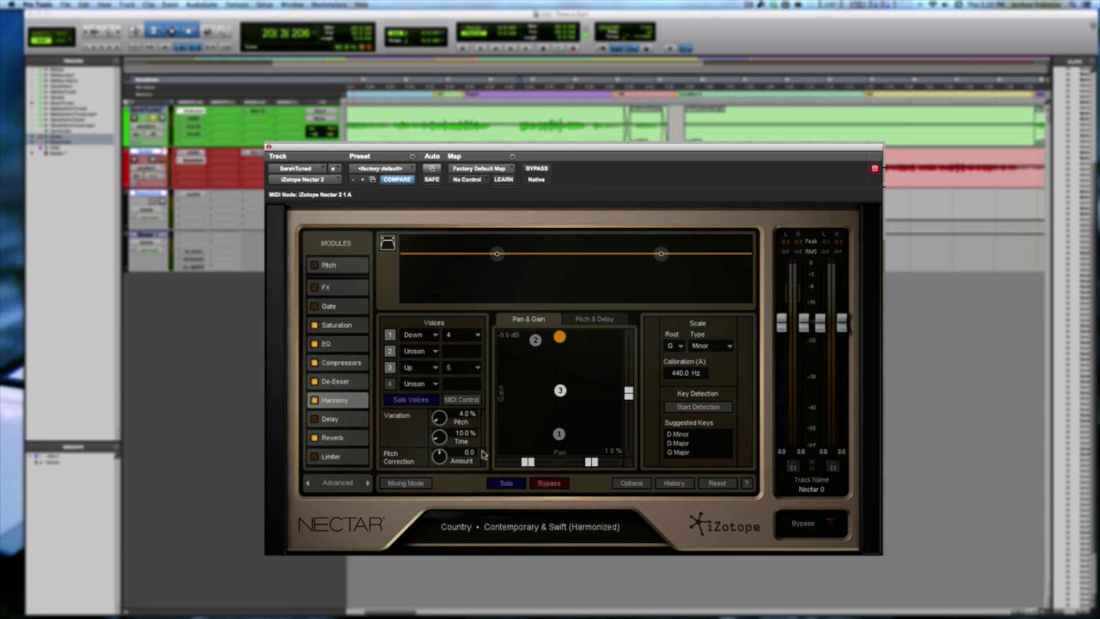
# - Show the Delay module's controls, followed by the Reverb module's settings
pyautogui.click(338, 419)
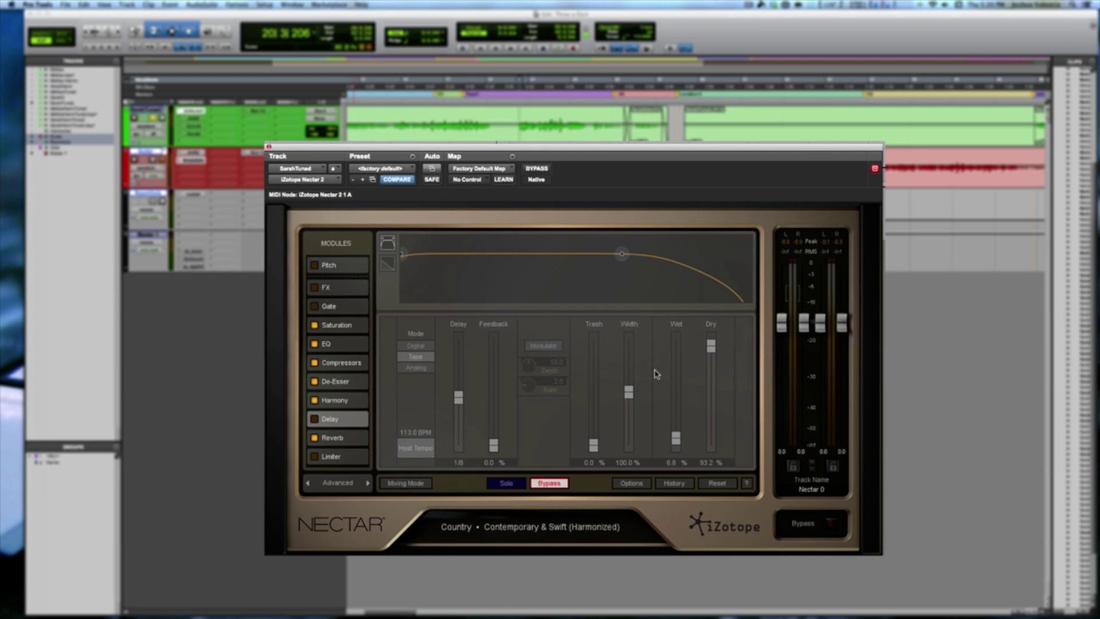
pyautogui.click(347, 438)
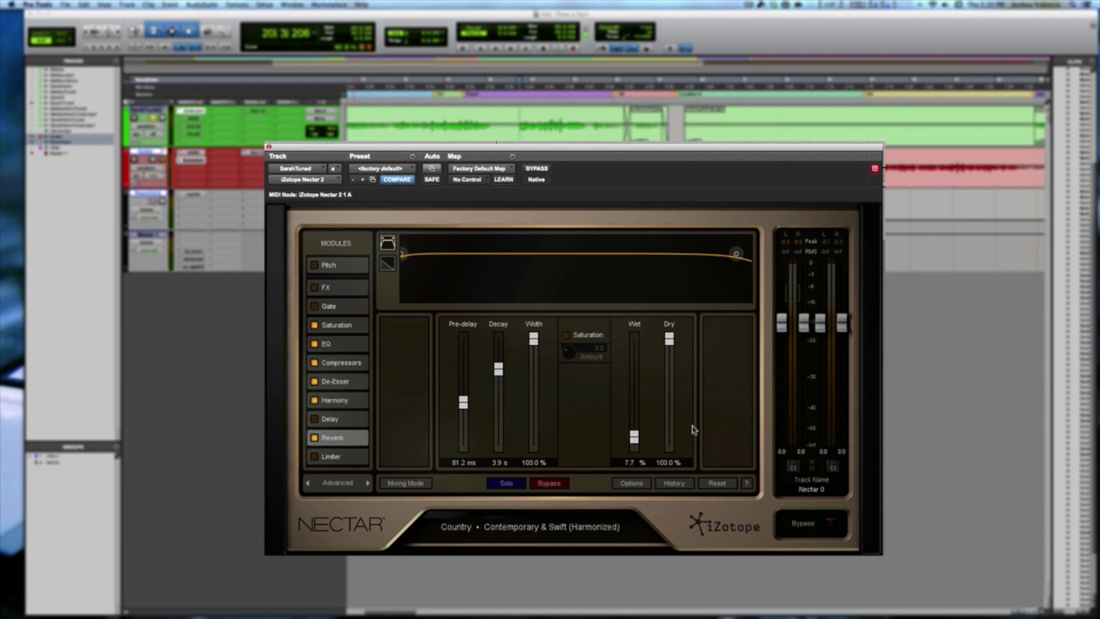
# - Lower the reverb's wet level to 5.1% while playing the vocal, and stop playback
pyautogui.press('space')
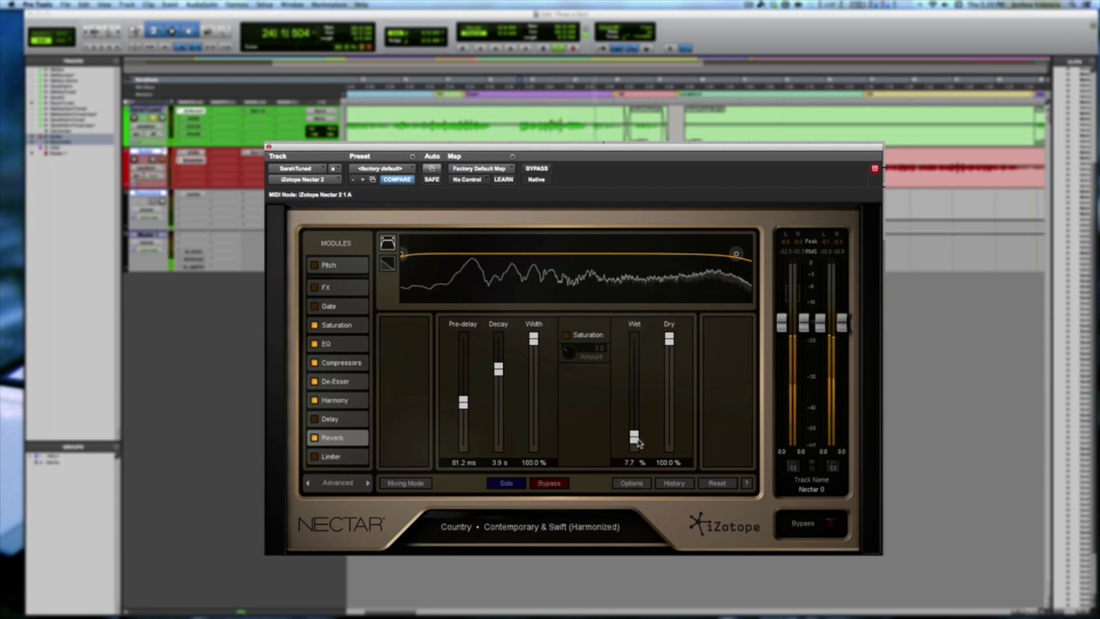
pyautogui.moveTo(639, 443)
pyautogui.mouseDown()
pyautogui.moveTo(639, 387)
pyautogui.moveTo(635, 443)
pyautogui.mouseUp()
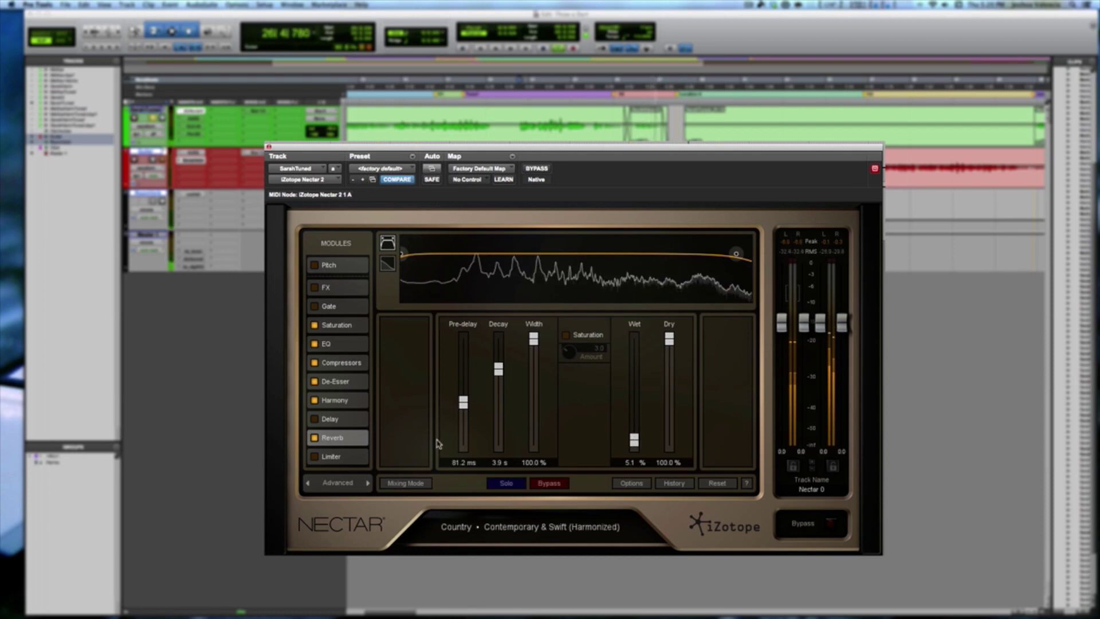
pyautogui.press('space')
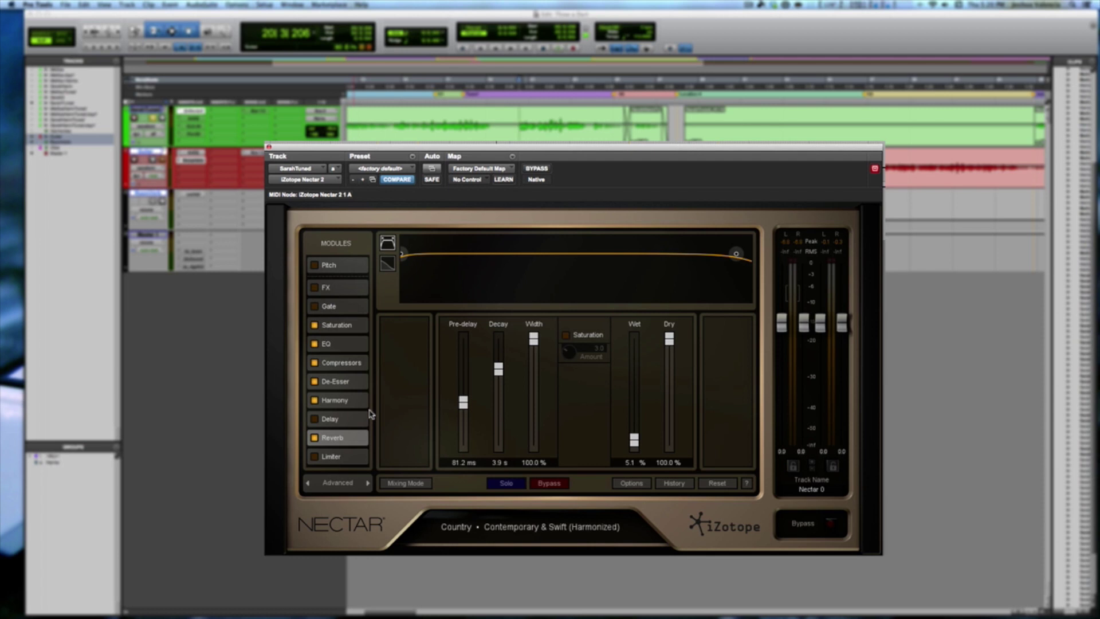
# - Switch from the advanced modules to the Overview, open the preset manager and browse its list of genre folders and presets
pyautogui.click(339, 485)
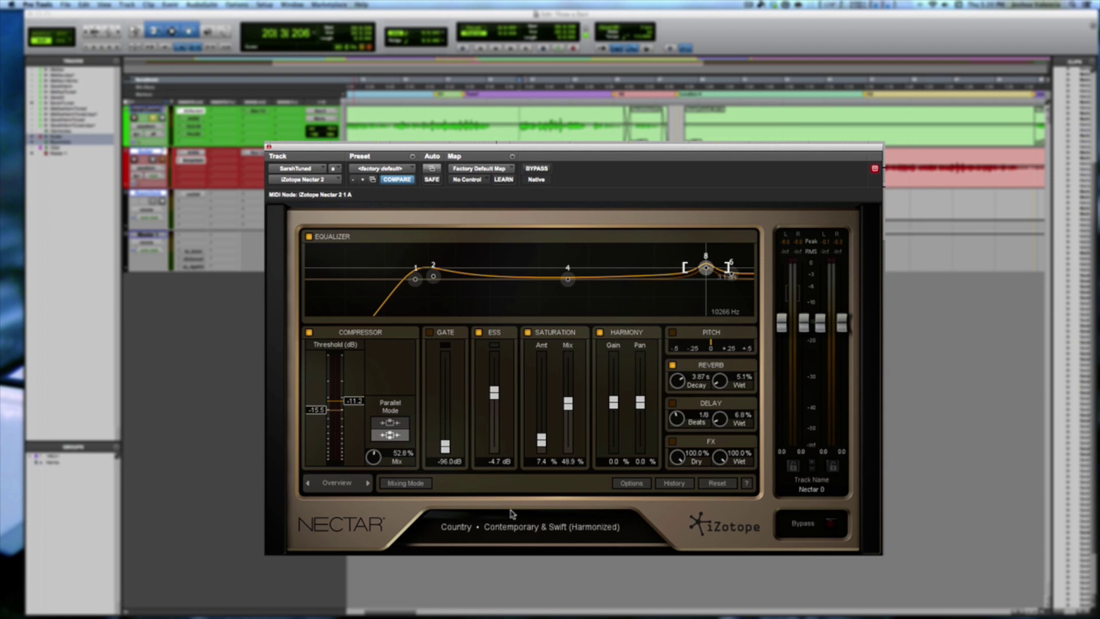
pyautogui.click(510, 528)
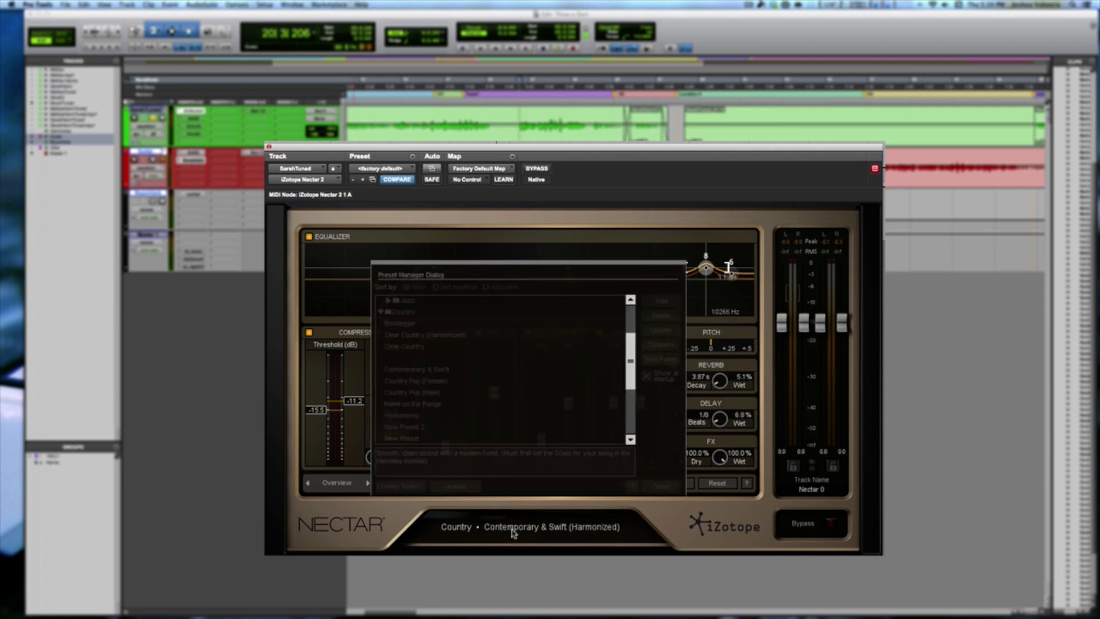
pyautogui.scroll(-3, 630, 352)
pyautogui.scroll(4, 630, 352)
pyautogui.scroll(-3, 630, 352)
pyautogui.scroll(3, 625, 348)
pyautogui.scroll(3, 624, 346)
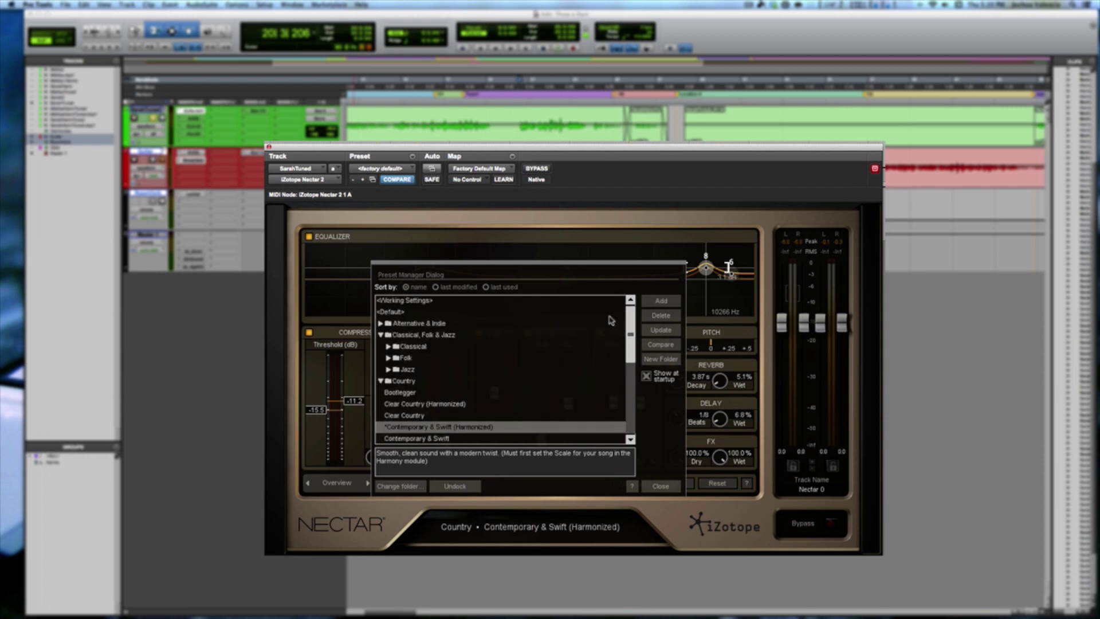